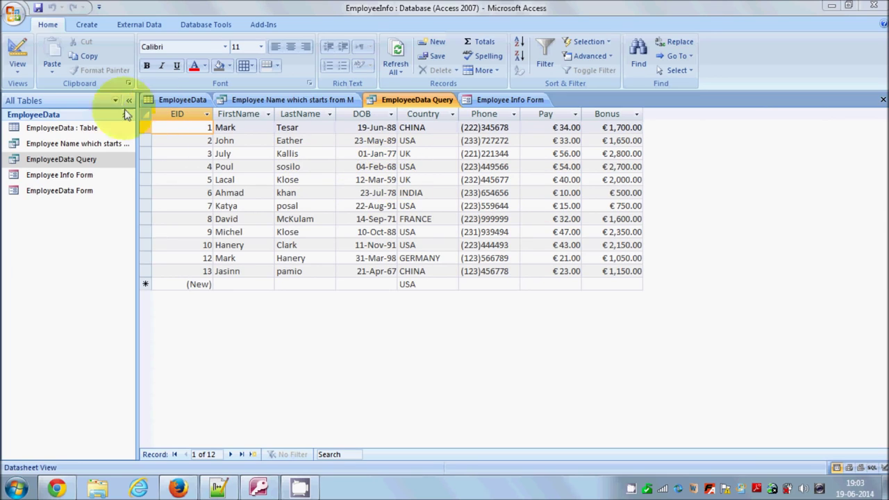
Step: Open the EmployeeData Query in Design View and widen the design grid to read the full Bonus expression
{"action": "left_click", "coordinate": [23, 75]}
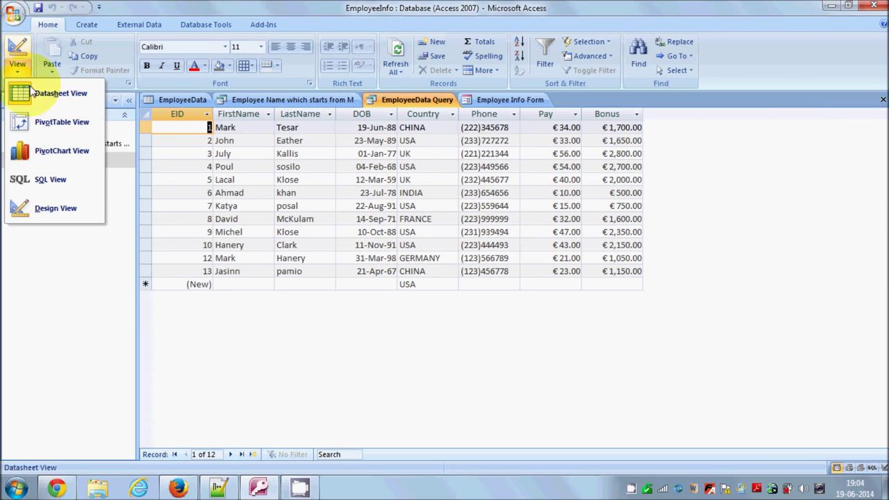
{"action": "left_click", "coordinate": [55, 207]}
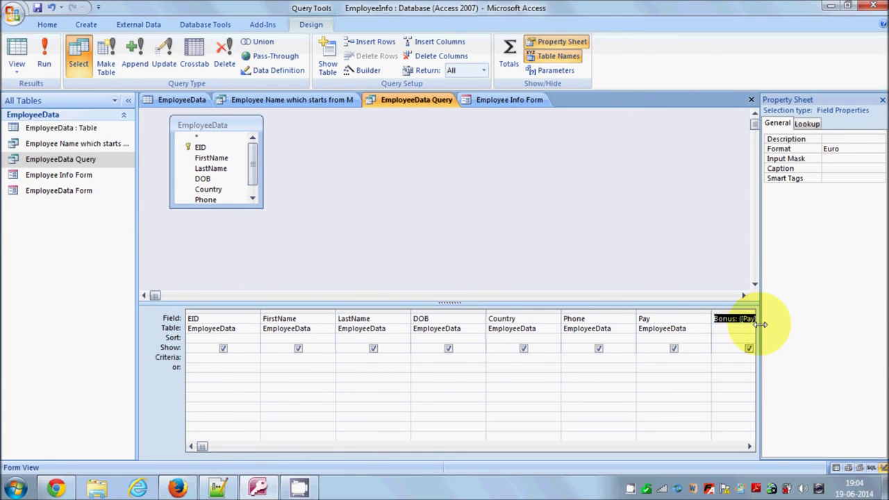
{"action": "left_click_drag", "start_coordinate": [763, 325], "coordinate": [797, 324]}
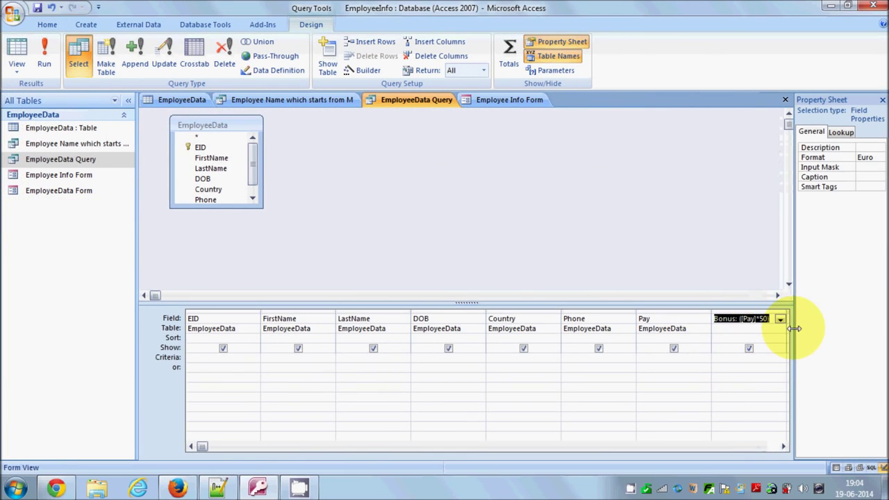
{"action": "left_click", "coordinate": [735, 320]}
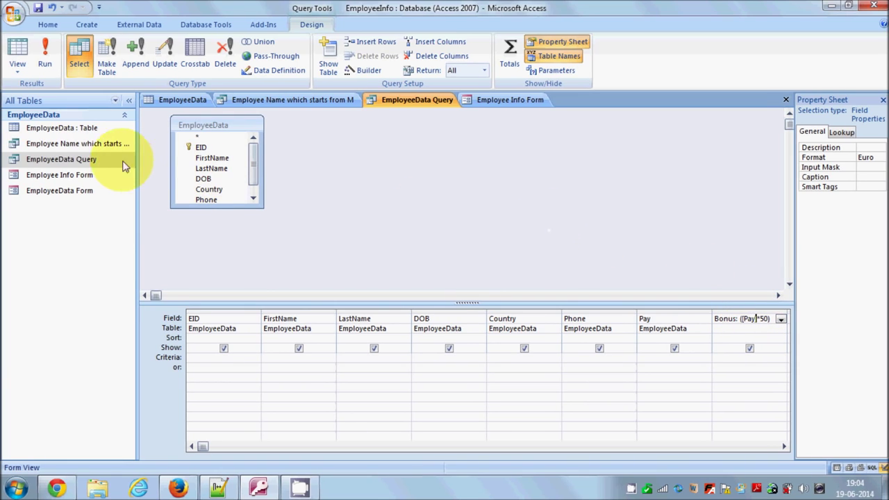
Step: Save a copy of the EmployeeData Query as a query named "EmployeeData Donus Query"
{"action": "left_click", "coordinate": [104, 160]}
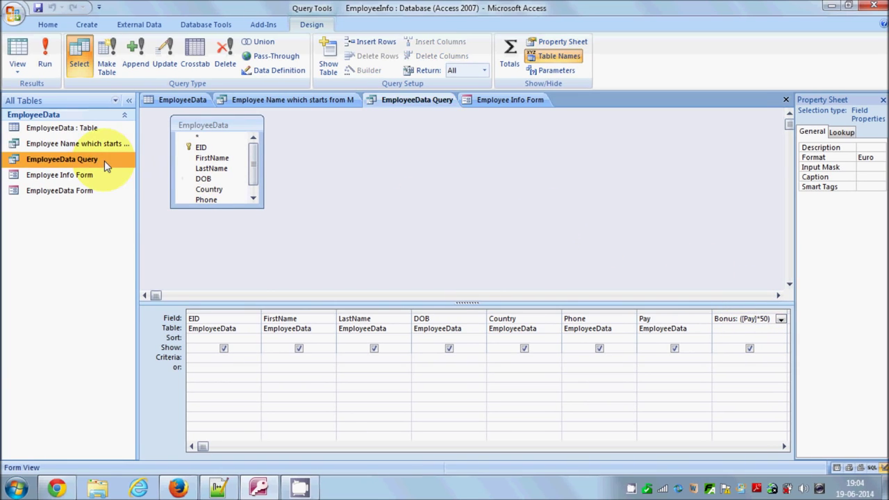
{"action": "left_click", "coordinate": [13, 14]}
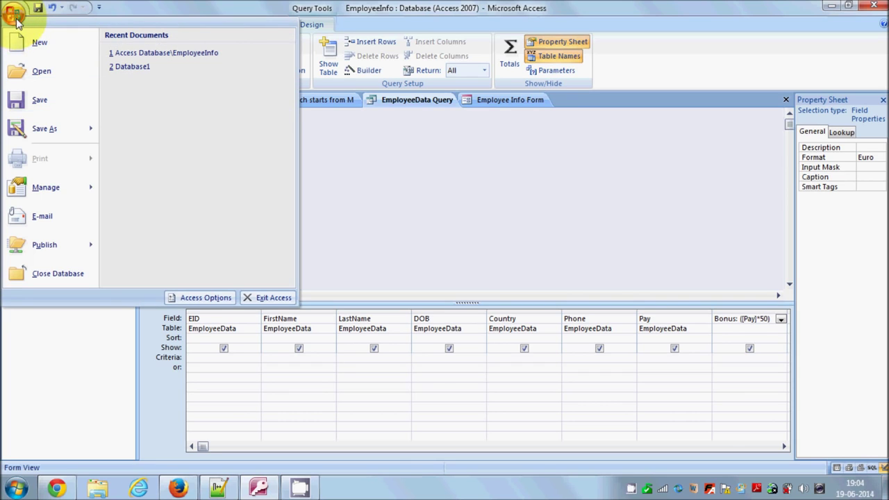
{"action": "mouse_move", "coordinate": [60, 126]}
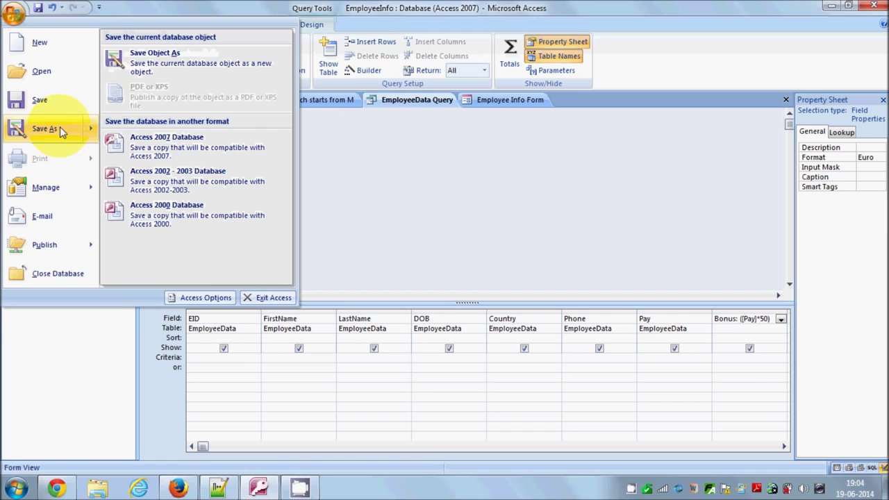
{"action": "left_click", "coordinate": [163, 64]}
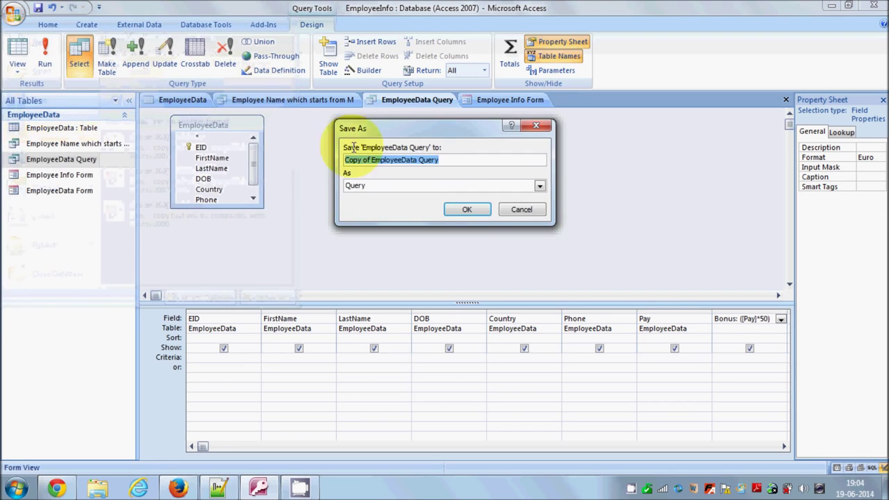
{"action": "left_click", "coordinate": [455, 160]}
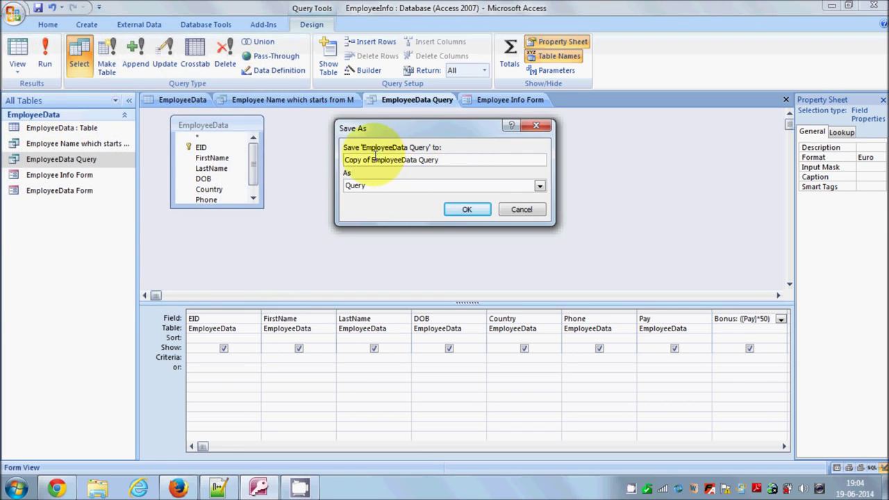
{"action": "left_click_drag", "start_coordinate": [373, 159], "coordinate": [311, 156]}
{"action": "key", "text": "Delete"}
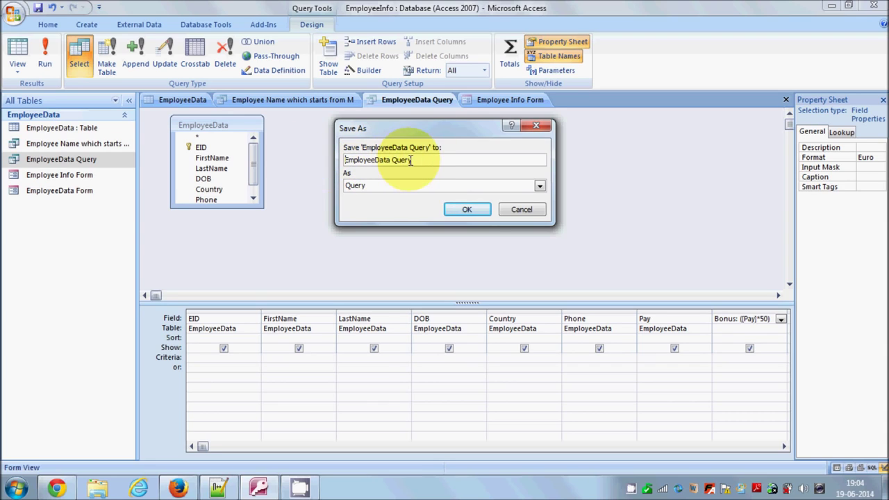
{"action": "left_click_drag", "start_coordinate": [393, 159], "coordinate": [412, 160]}
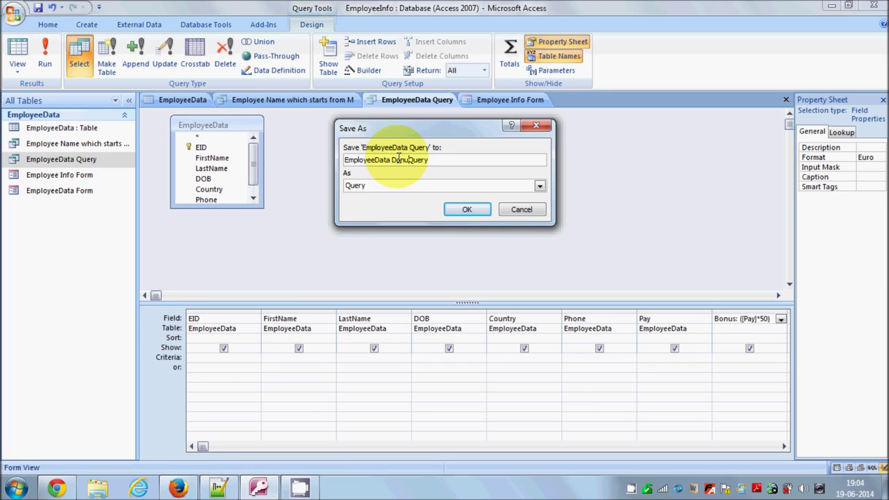
{"action": "left_click", "coordinate": [466, 209]}
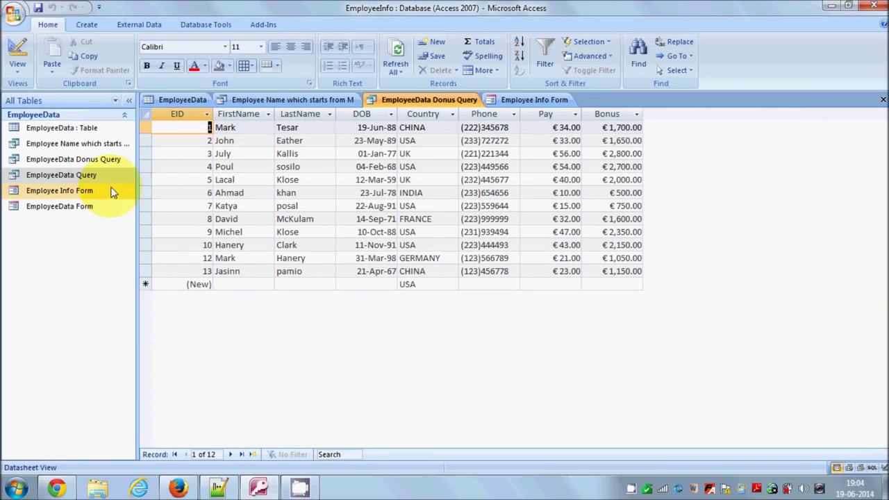
Step: Start a Report Wizard report based on the EmployeeData Donus Query and include all of its fields
{"action": "left_click", "coordinate": [83, 160]}
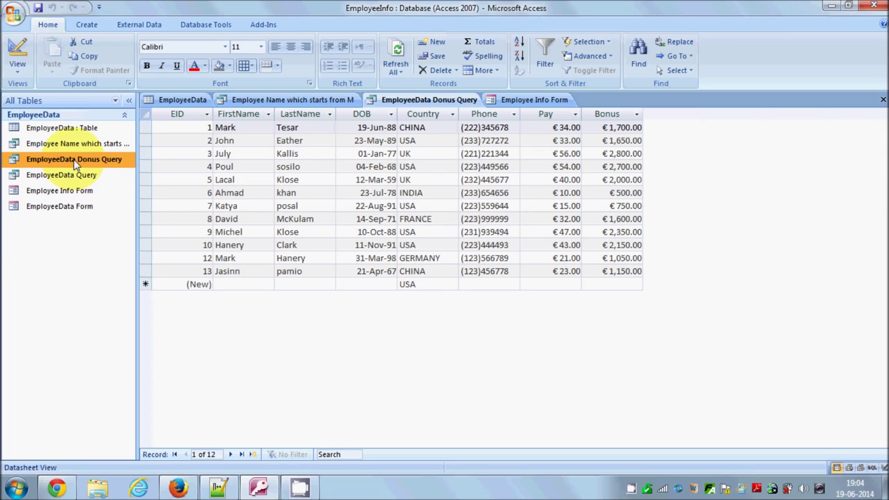
{"action": "left_click", "coordinate": [88, 28]}
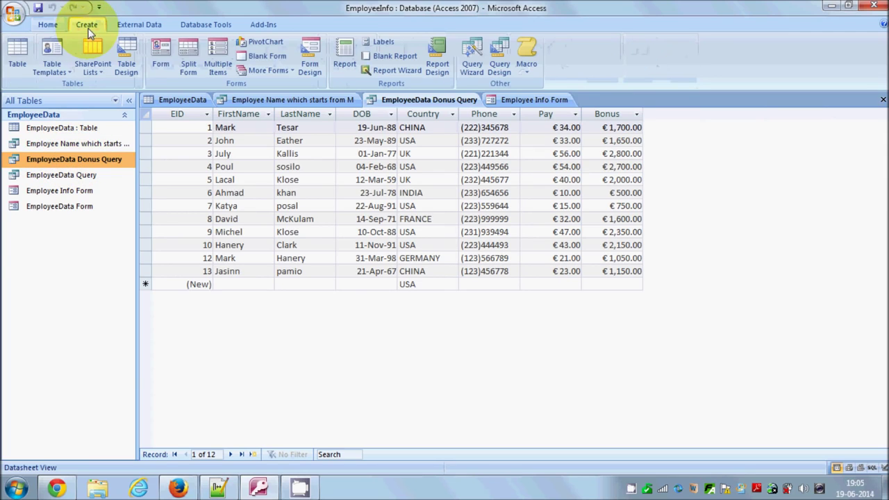
{"action": "left_click", "coordinate": [390, 70]}
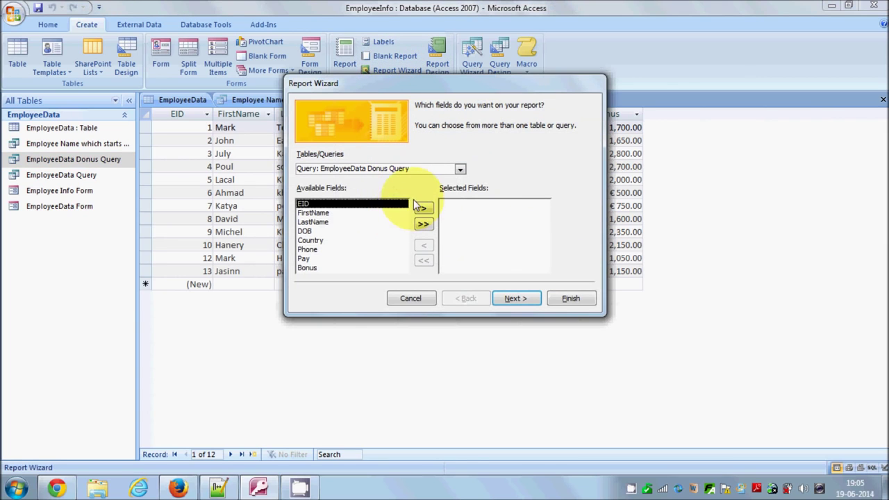
{"action": "left_click", "coordinate": [459, 171]}
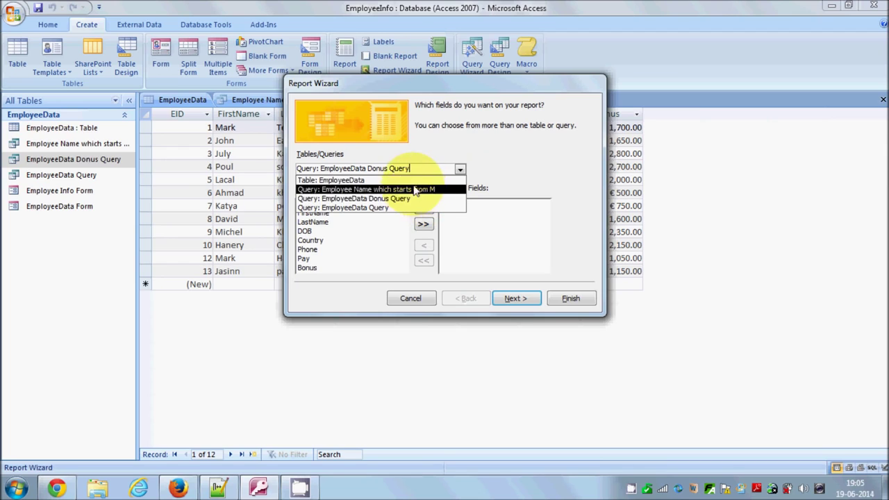
{"action": "left_click", "coordinate": [345, 182]}
{"action": "left_click", "coordinate": [460, 171]}
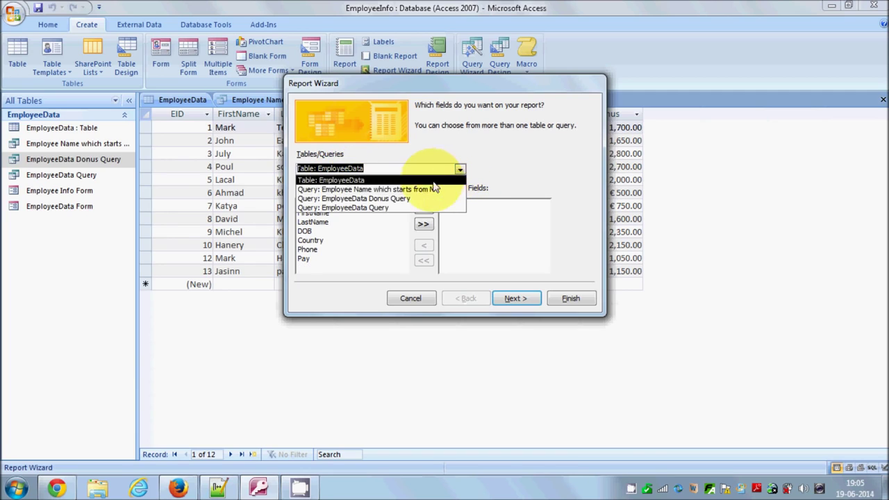
{"action": "left_click", "coordinate": [382, 199]}
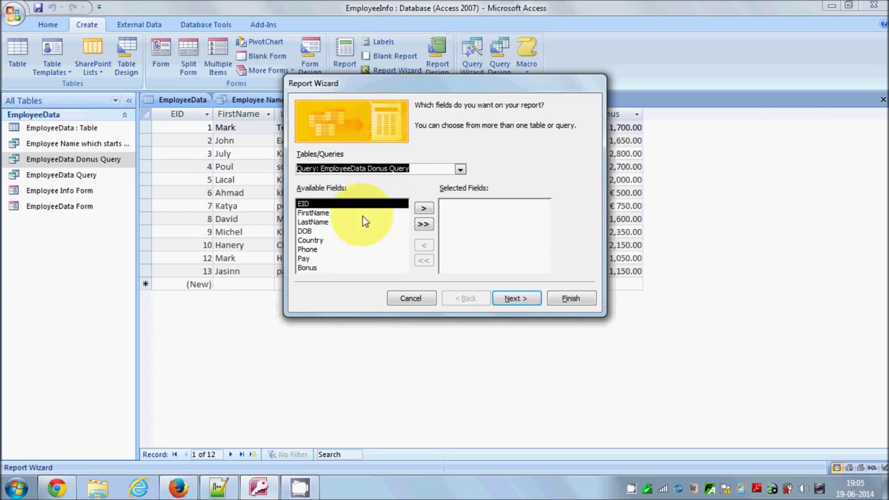
{"action": "left_click", "coordinate": [423, 224]}
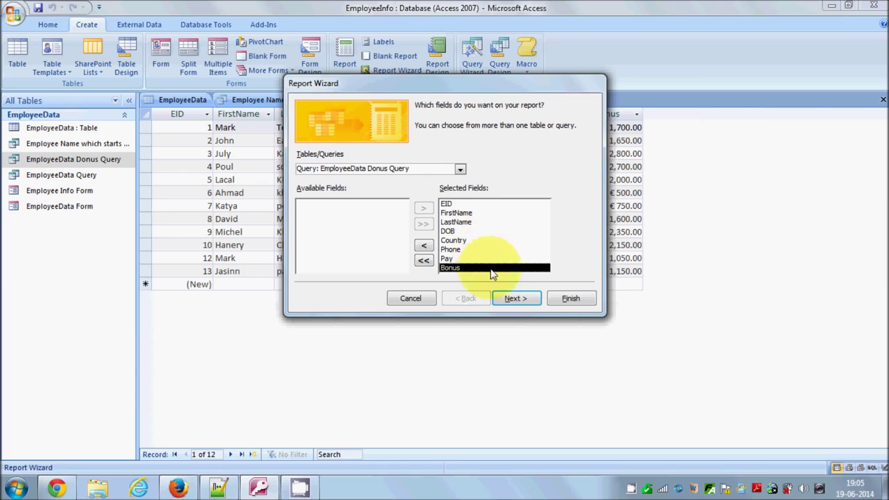
{"action": "left_click", "coordinate": [511, 299]}
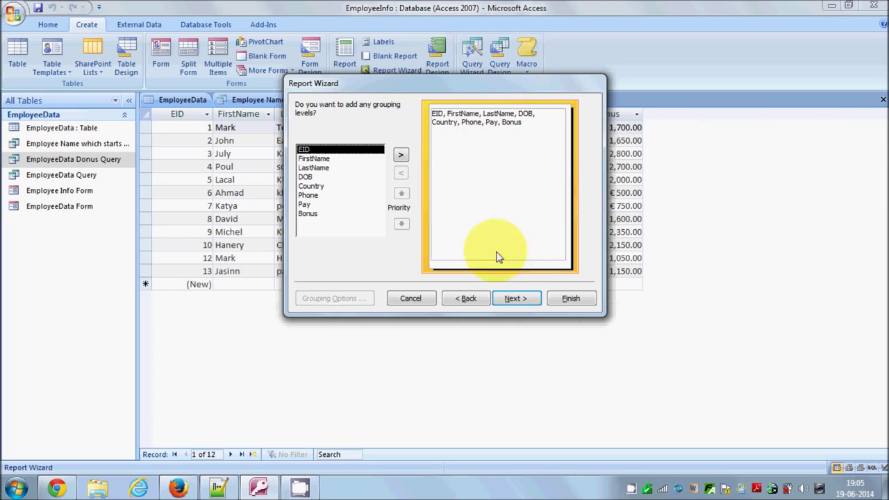
Step: Leave the report without grouping levels and sort its records by EID in ascending order
{"action": "left_click", "coordinate": [512, 299]}
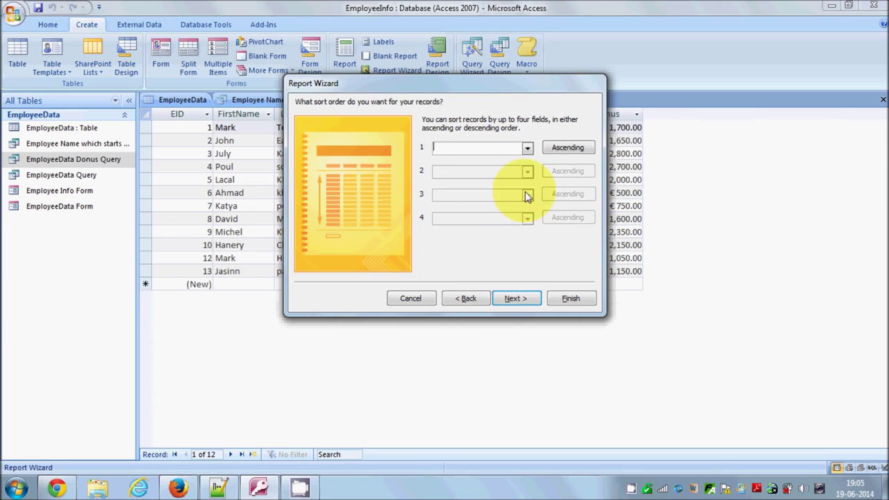
{"action": "left_click", "coordinate": [528, 149]}
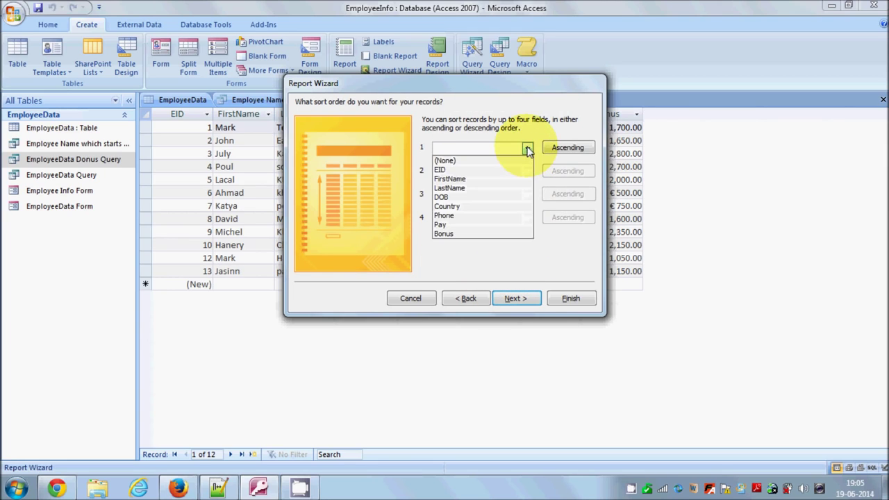
{"action": "left_click", "coordinate": [478, 173]}
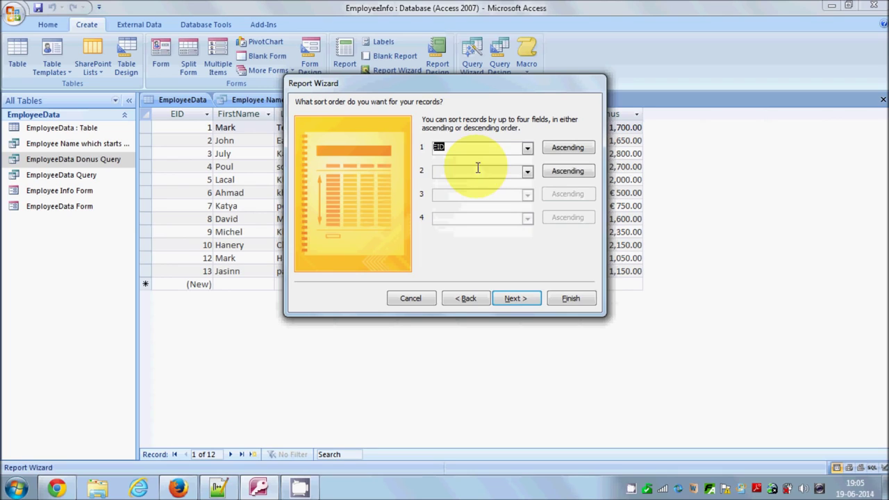
{"action": "left_click", "coordinate": [527, 149]}
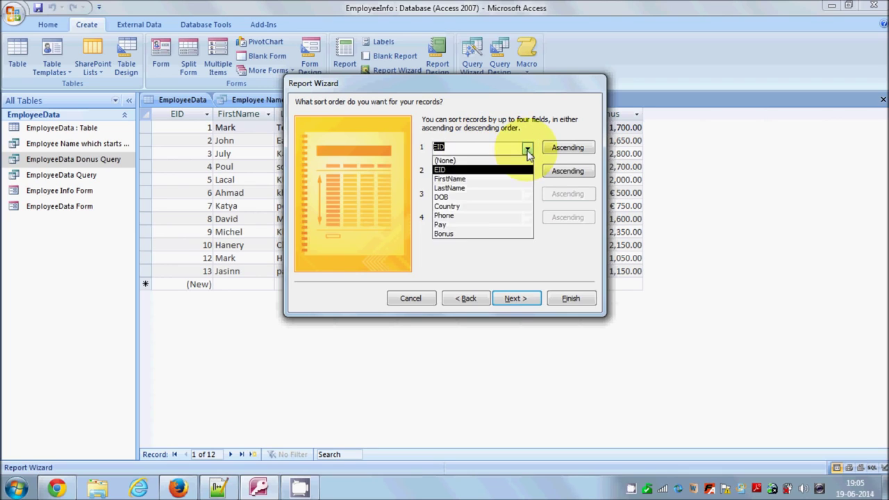
{"action": "left_click", "coordinate": [480, 175]}
{"action": "left_click", "coordinate": [456, 146]}
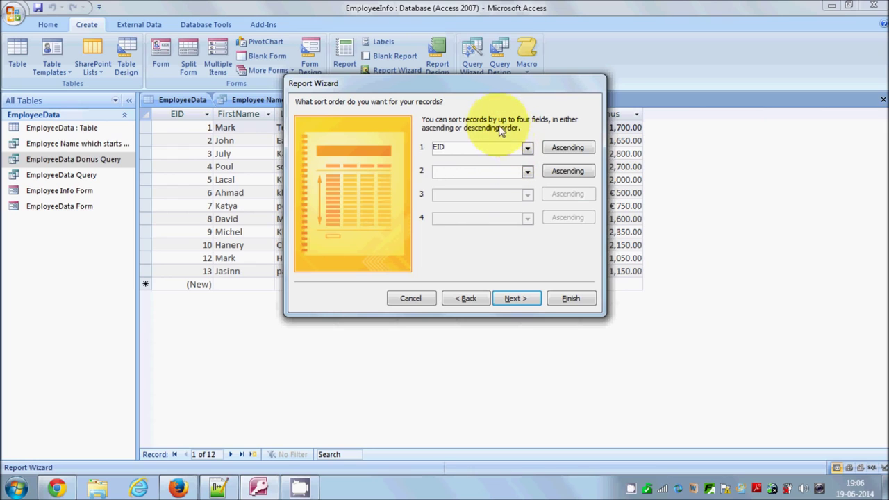
{"action": "left_click", "coordinate": [522, 298]}
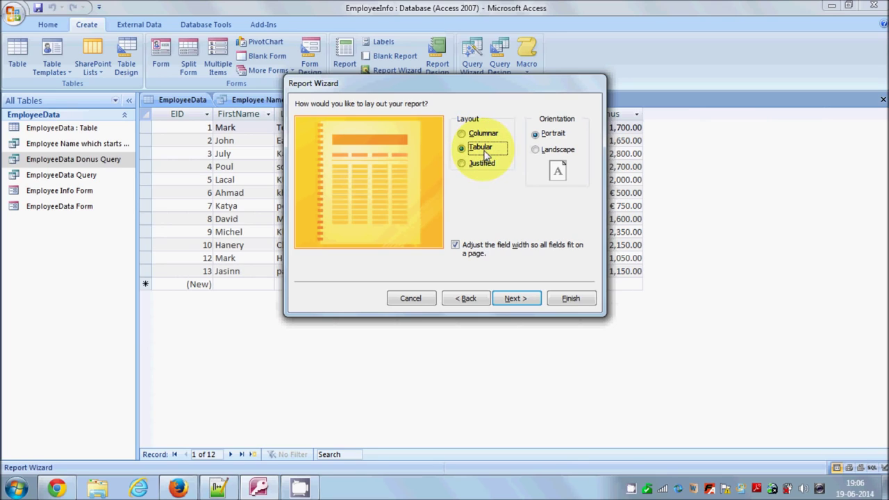
Step: Accept the Tabular layout in Portrait orientation and choose the Trek style for the report
{"action": "left_click", "coordinate": [514, 300]}
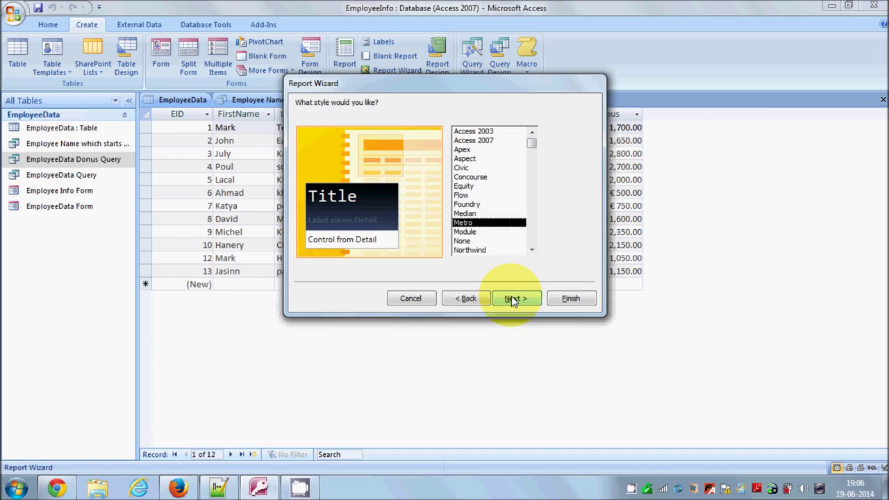
{"action": "left_click", "coordinate": [477, 214]}
{"action": "left_click", "coordinate": [461, 195]}
{"action": "left_click", "coordinate": [471, 176]}
{"action": "left_click", "coordinate": [465, 158]}
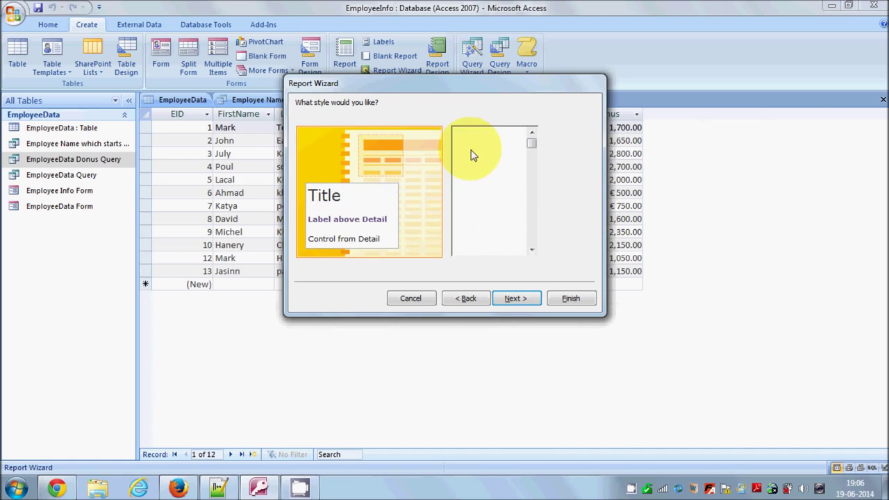
{"action": "left_click", "coordinate": [464, 186]}
{"action": "left_click", "coordinate": [469, 223]}
{"action": "scroll", "coordinate": [469, 226], "scroll_direction": "down", "scroll_amount": 1}
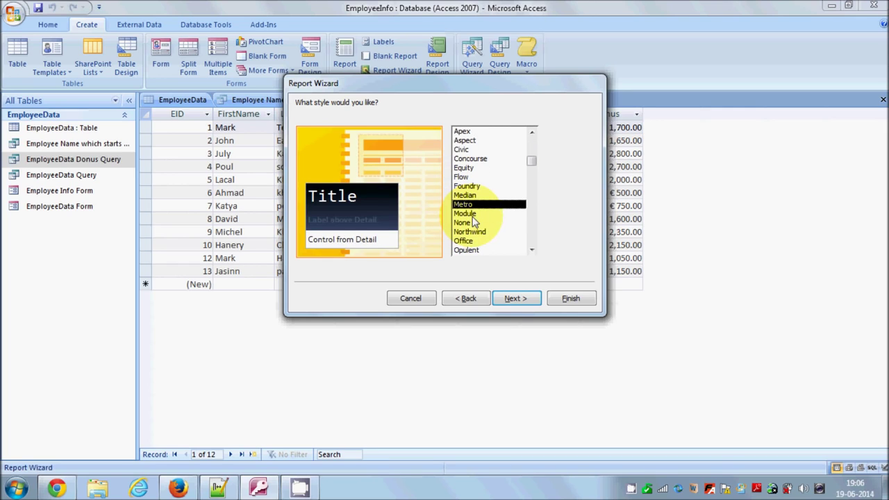
{"action": "left_click", "coordinate": [476, 213]}
{"action": "scroll", "coordinate": [479, 221], "scroll_direction": "down", "scroll_amount": 1}
{"action": "scroll", "coordinate": [478, 217], "scroll_direction": "down", "scroll_amount": 2}
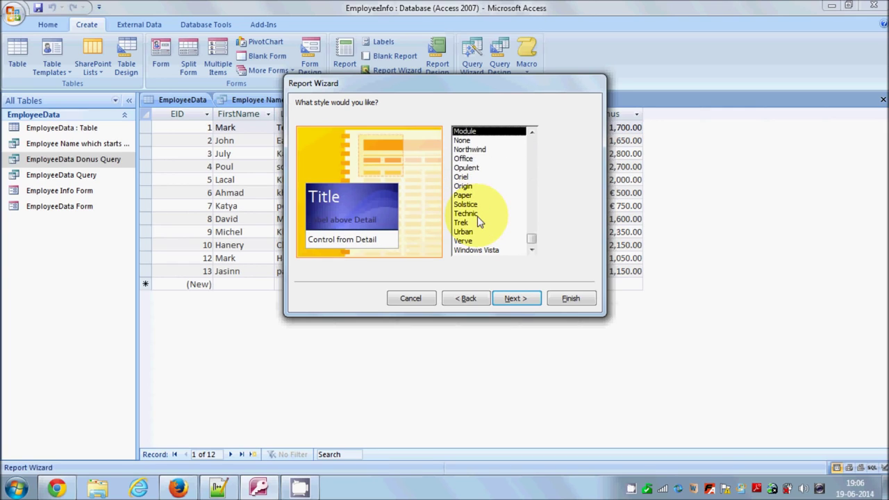
{"action": "left_click", "coordinate": [472, 224]}
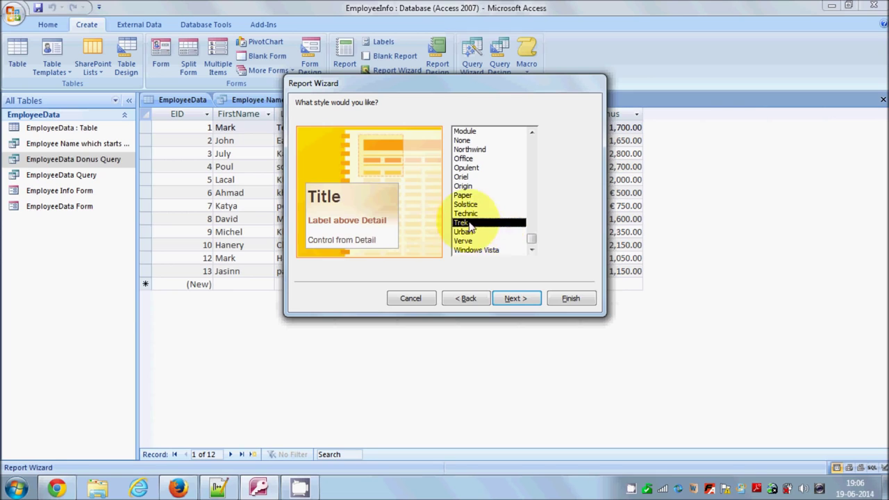
{"action": "left_click", "coordinate": [514, 300]}
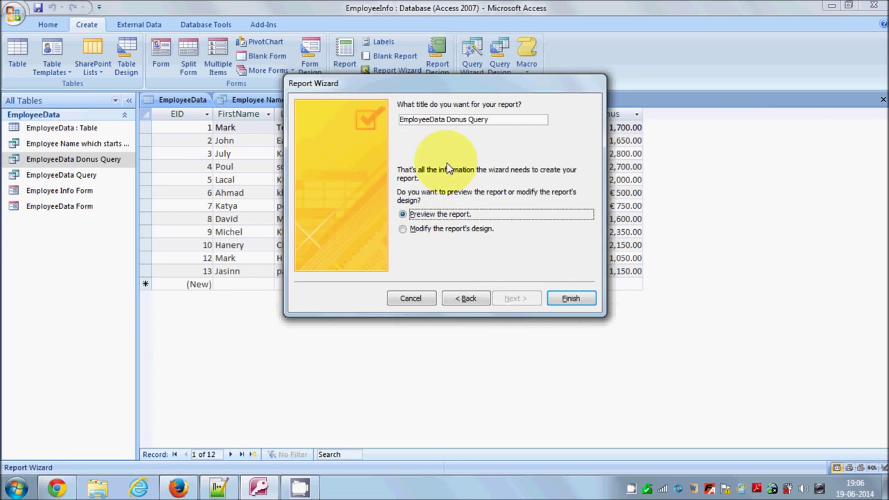
Step: Replace the report's title with "Employee Bonus Report"
{"action": "left_click_drag", "start_coordinate": [497, 123], "coordinate": [380, 111]}
{"action": "left_click", "coordinate": [497, 117]}
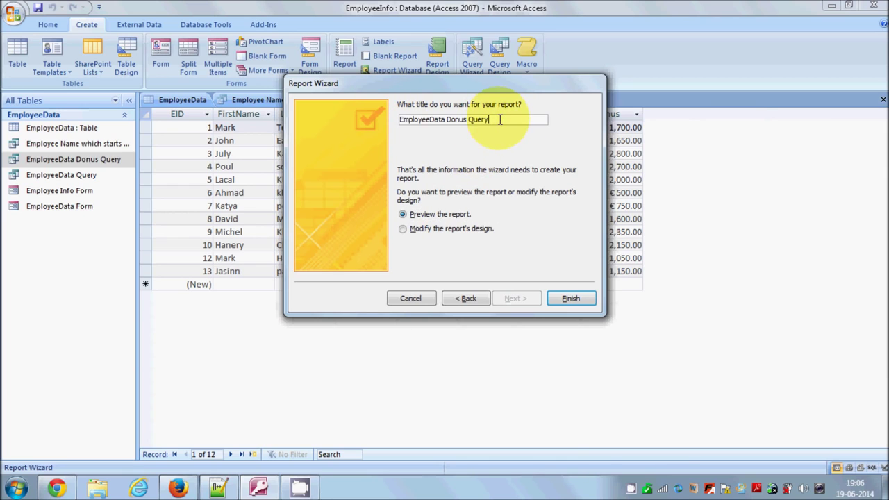
{"action": "left_click_drag", "start_coordinate": [512, 118], "coordinate": [372, 101]}
{"action": "left_click", "coordinate": [514, 118]}
{"action": "left_click_drag", "start_coordinate": [515, 119], "coordinate": [370, 121]}
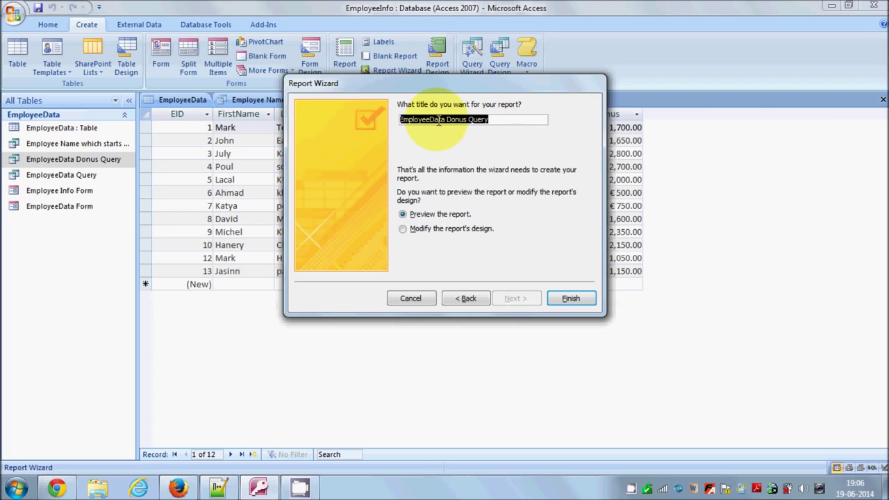
{"action": "key", "text": "Home"}
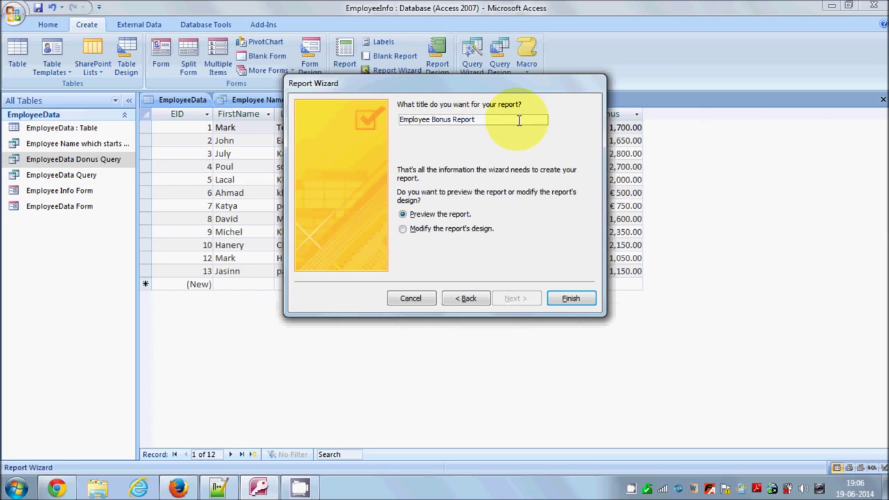
Step: Complete the report wizard with the option to modify the report's design
{"action": "left_click_drag", "start_coordinate": [520, 120], "coordinate": [402, 119]}
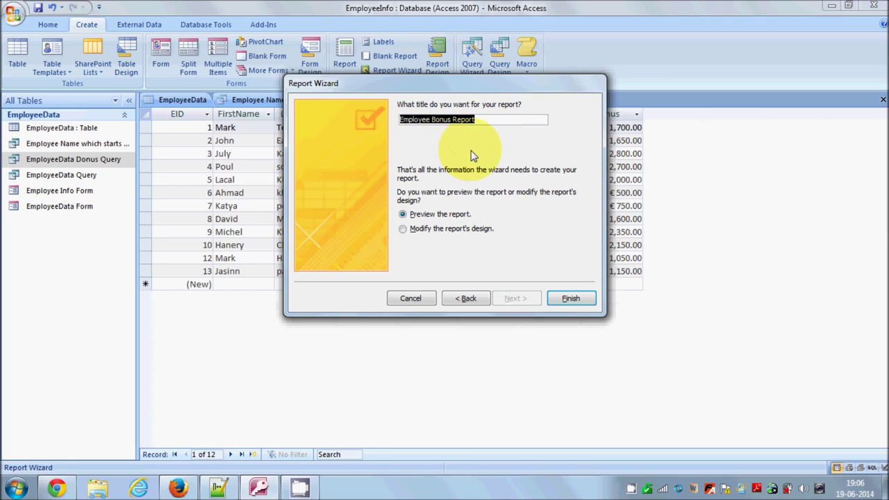
{"action": "left_click", "coordinate": [404, 230]}
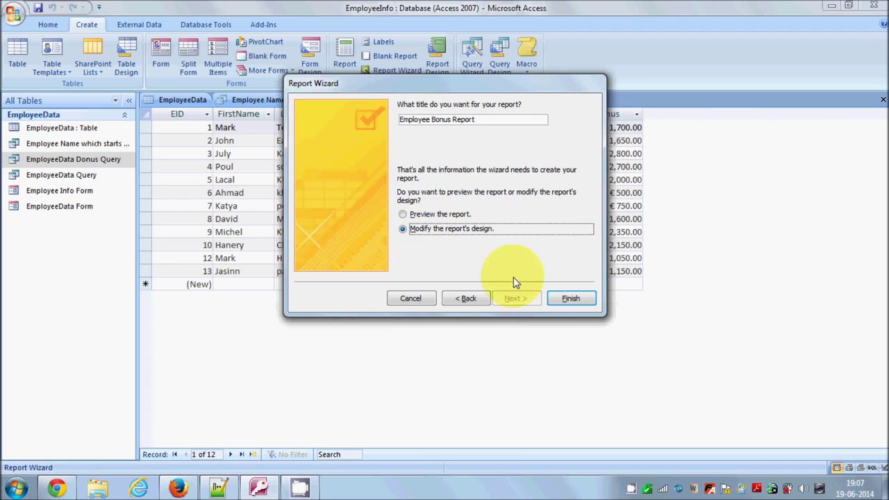
{"action": "left_click", "coordinate": [568, 298]}
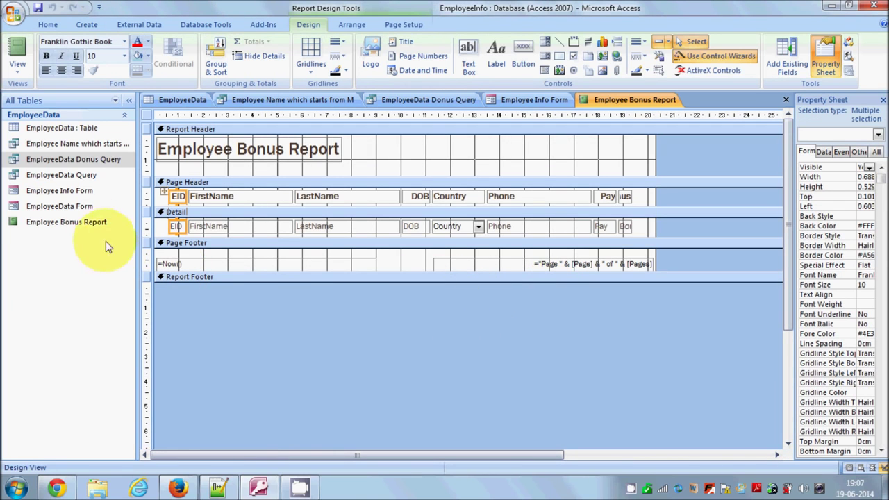
Step: Show the Employee Bonus Report in Print Preview and check how its columns display their values
{"action": "left_click", "coordinate": [94, 225]}
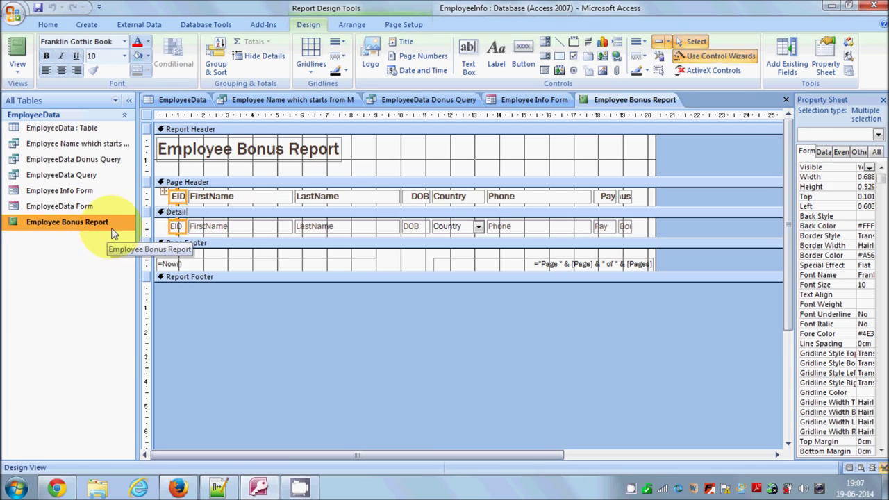
{"action": "left_click", "coordinate": [26, 70]}
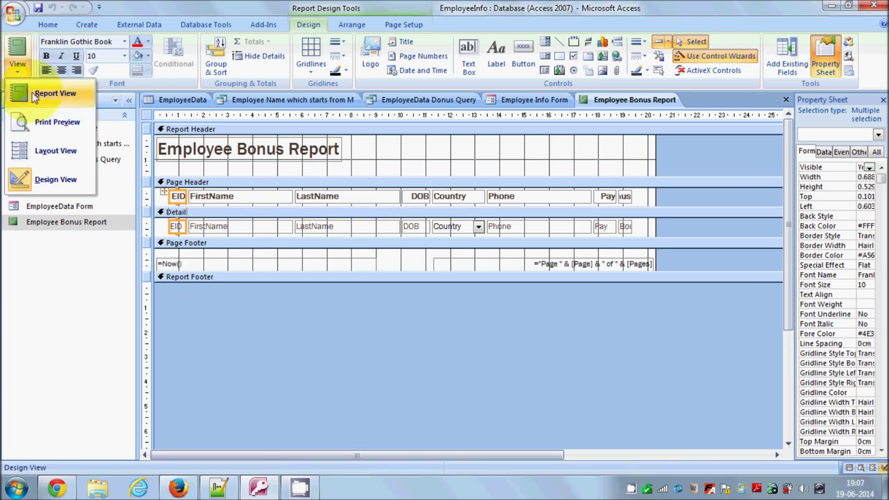
{"action": "left_click", "coordinate": [61, 122]}
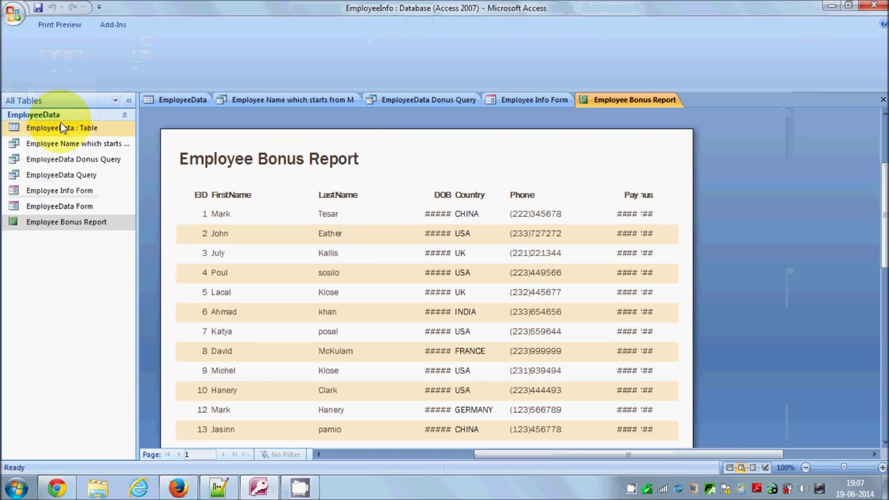
{"action": "scroll", "coordinate": [489, 247], "scroll_direction": "down", "scroll_amount": 1}
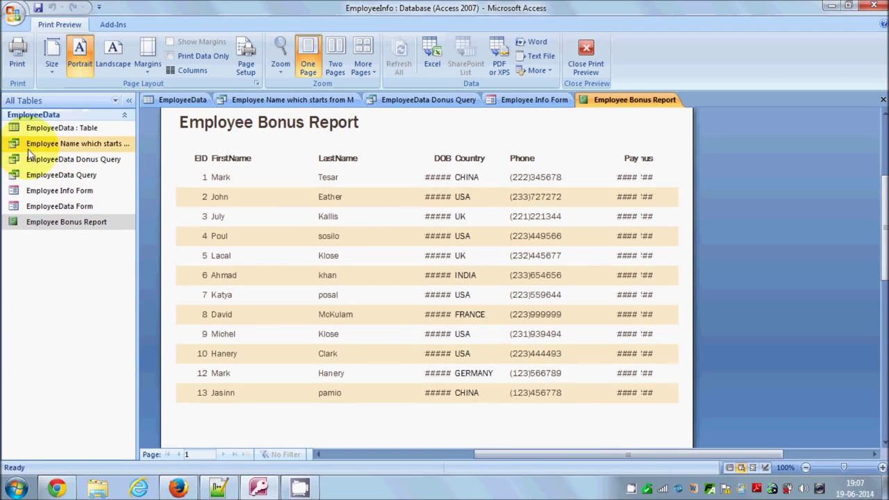
Step: Reopen the Employee Bonus Report in Design View and enlarge the Page Footer section to about 4.6 cm high
{"action": "left_click", "coordinate": [40, 220]}
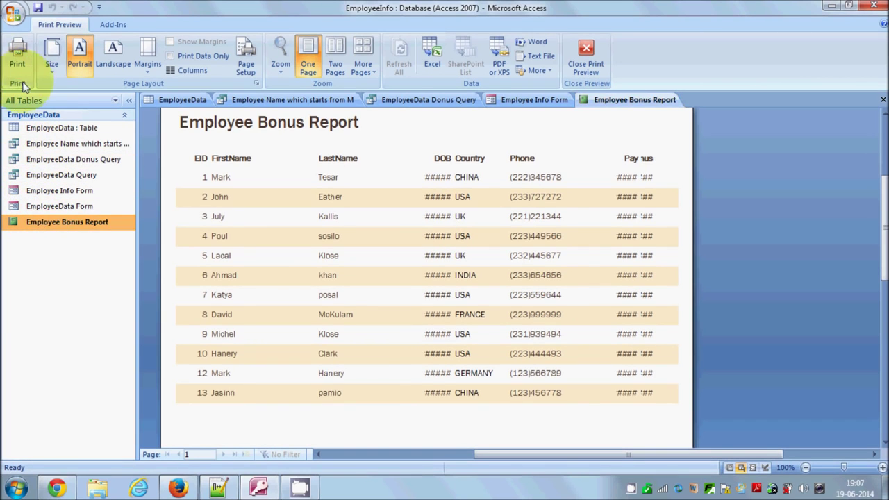
{"action": "double_click", "coordinate": [50, 222]}
{"action": "right_click", "coordinate": [51, 223]}
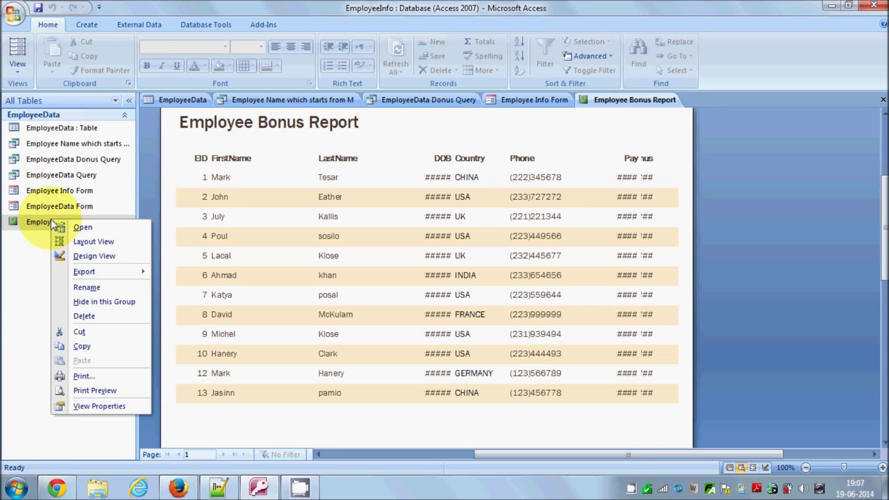
{"action": "left_click", "coordinate": [83, 252]}
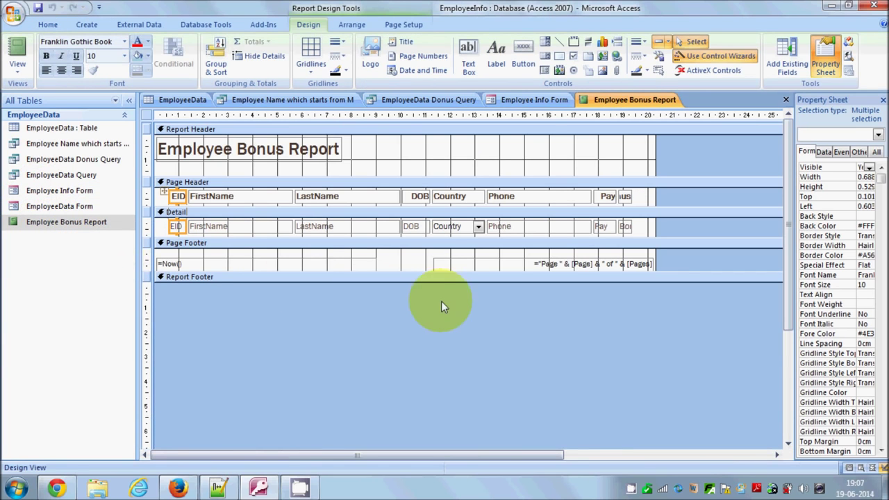
{"action": "left_click_drag", "start_coordinate": [442, 273], "coordinate": [443, 359]}
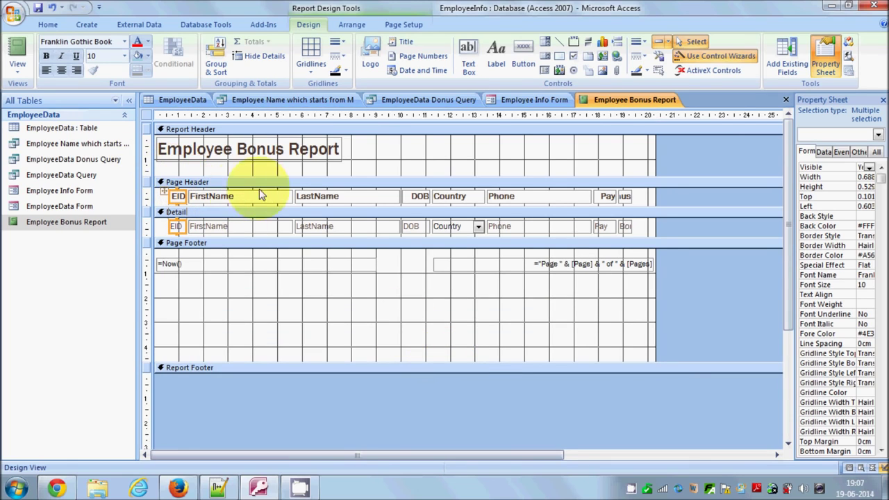
Step: Narrow the FirstName column and reduce the LastName column to a width of about 2.4 cm
{"action": "left_click", "coordinate": [238, 227]}
{"action": "left_click_drag", "start_coordinate": [291, 227], "coordinate": [257, 227]}
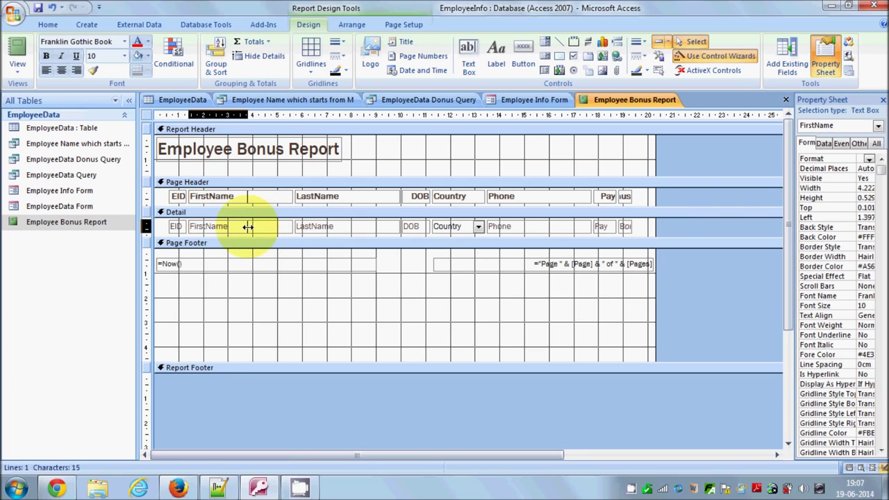
{"action": "left_click", "coordinate": [316, 226]}
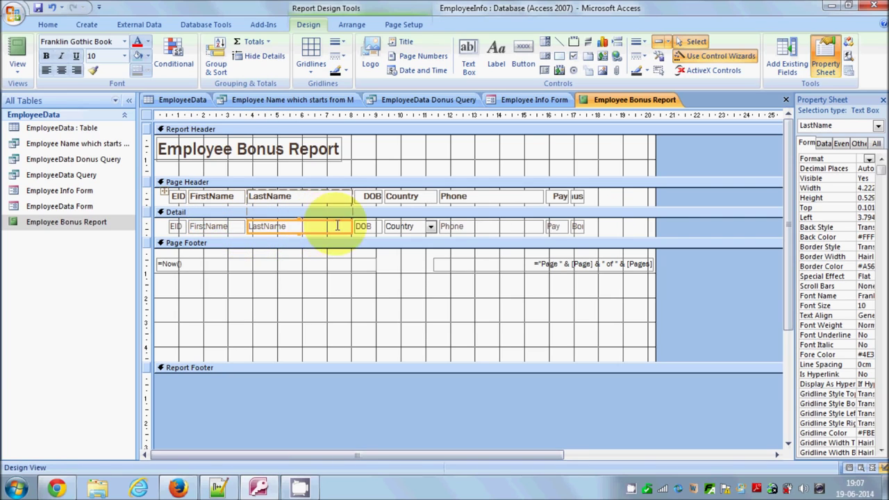
{"action": "left_click", "coordinate": [353, 225]}
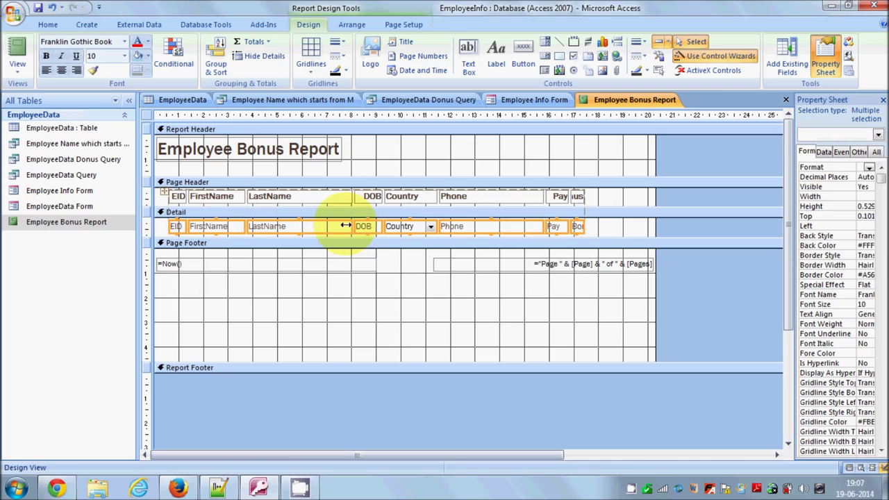
{"action": "left_click", "coordinate": [352, 265]}
{"action": "left_click", "coordinate": [327, 226]}
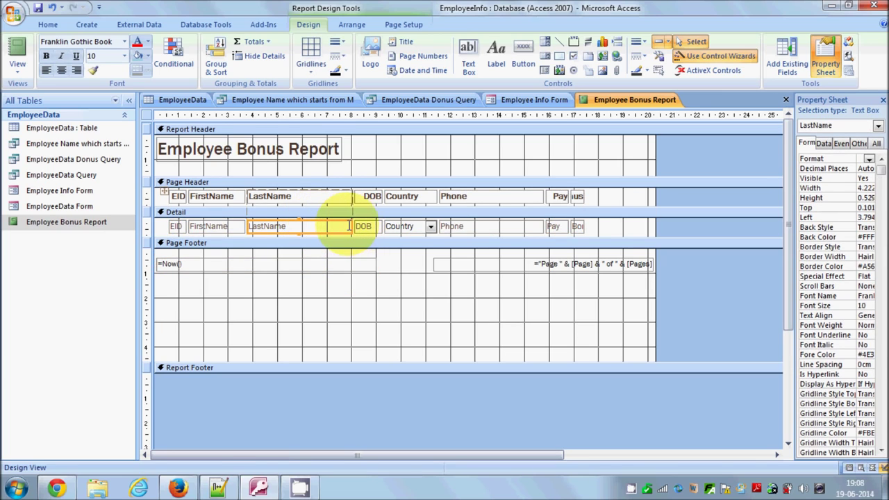
{"action": "left_click_drag", "start_coordinate": [351, 226], "coordinate": [309, 228]}
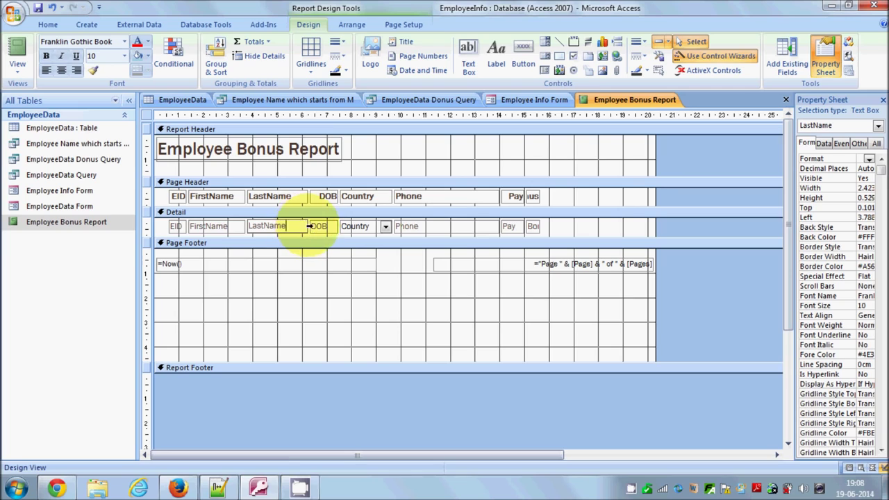
Step: Widen the DOB column to about 2.3 cm
{"action": "left_click", "coordinate": [317, 227]}
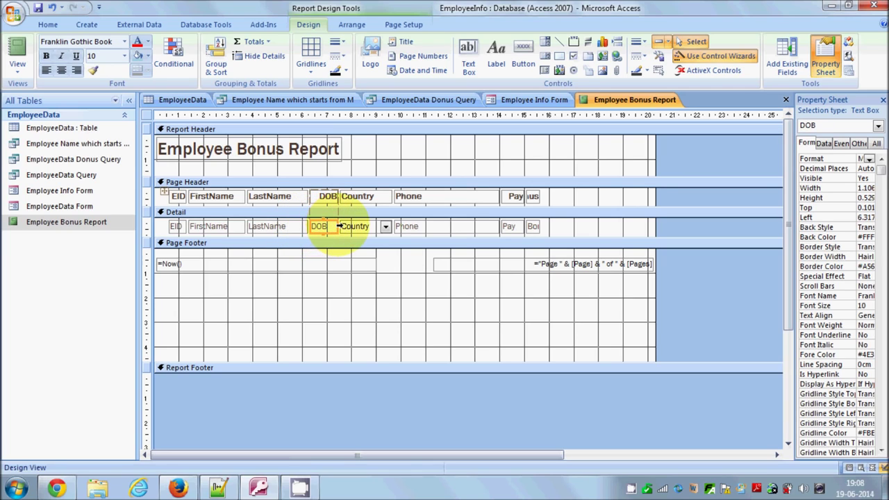
{"action": "left_click", "coordinate": [338, 226]}
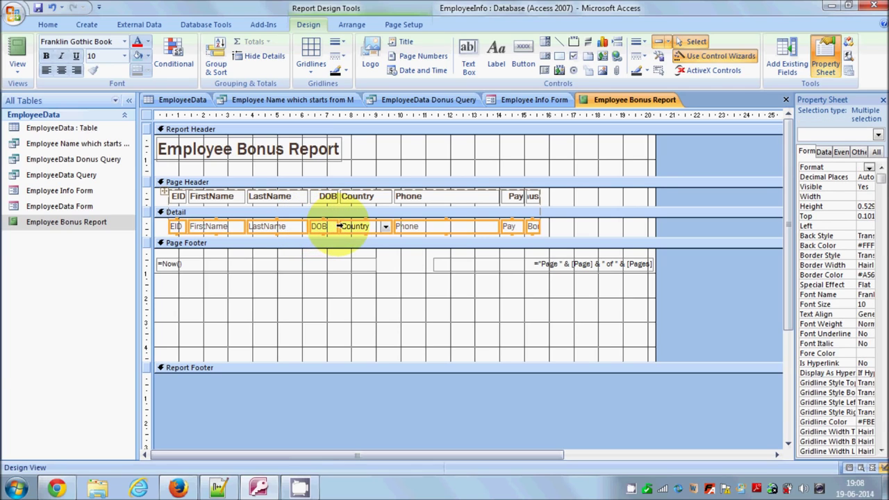
{"action": "left_click", "coordinate": [338, 278]}
{"action": "left_click", "coordinate": [318, 228]}
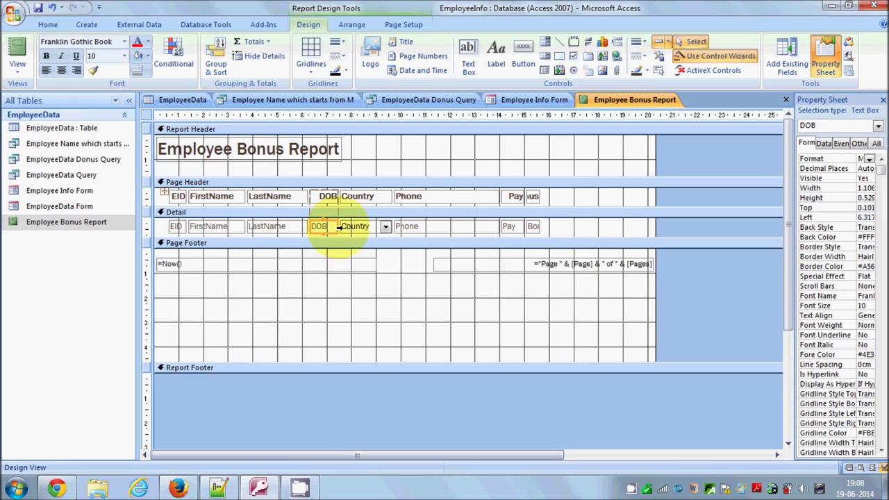
{"action": "left_click_drag", "start_coordinate": [335, 226], "coordinate": [368, 226]}
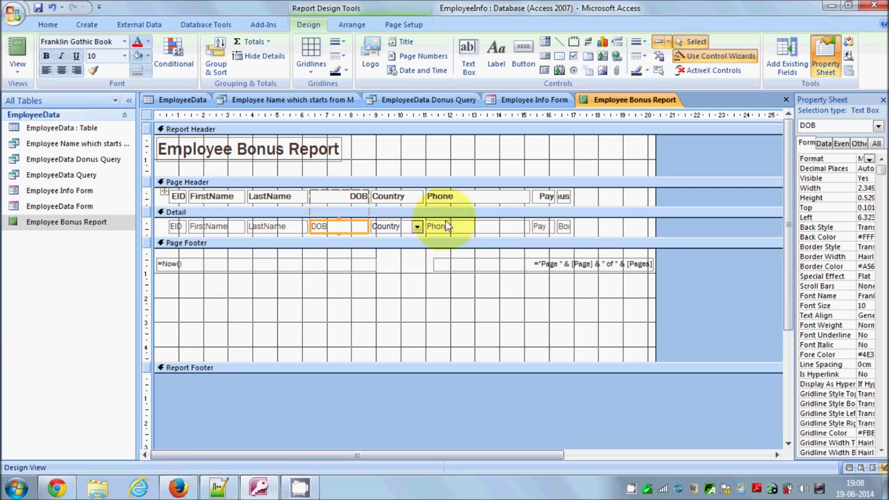
Step: Widen the Bonus column to fit its full label and the Pay column to about 1.6 cm
{"action": "left_click", "coordinate": [564, 228]}
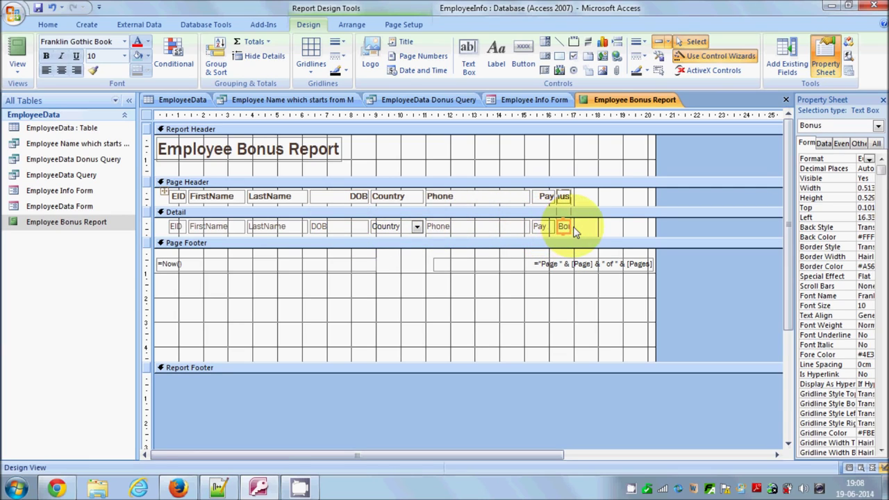
{"action": "left_click_drag", "start_coordinate": [567, 226], "coordinate": [596, 226]}
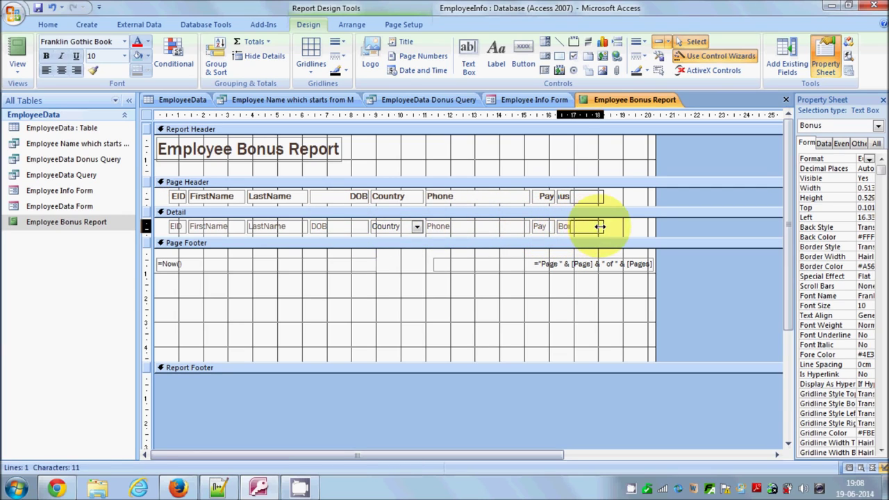
{"action": "left_click", "coordinate": [546, 226]}
{"action": "left_click_drag", "start_coordinate": [554, 226], "coordinate": [573, 226]}
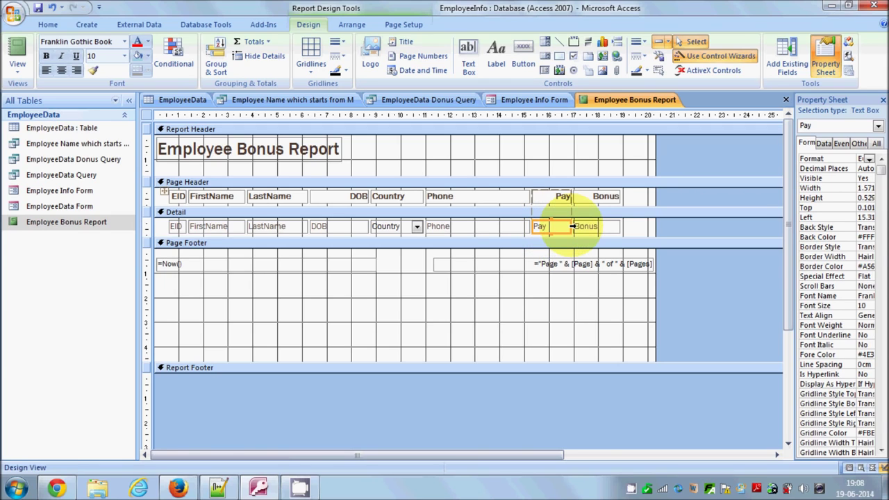
{"action": "left_click", "coordinate": [418, 306]}
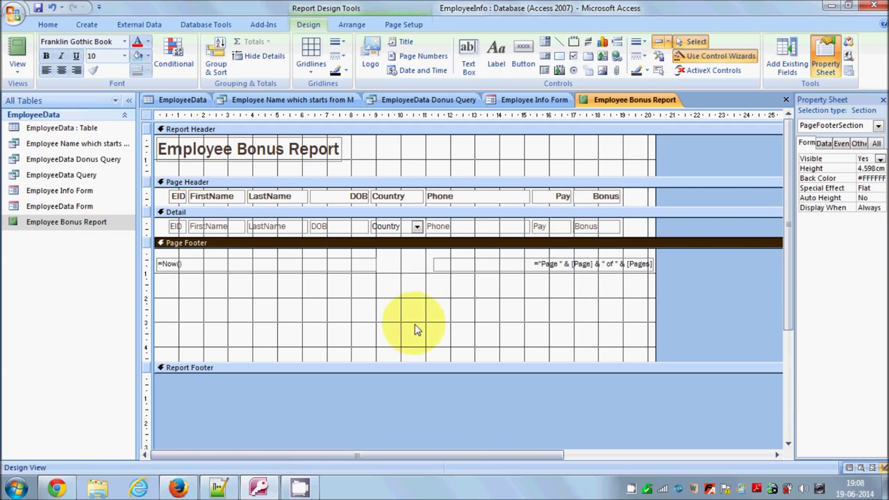
Step: Check the resized columns of the report in Print Preview and return to Design View
{"action": "left_click", "coordinate": [26, 64]}
{"action": "left_click", "coordinate": [39, 121]}
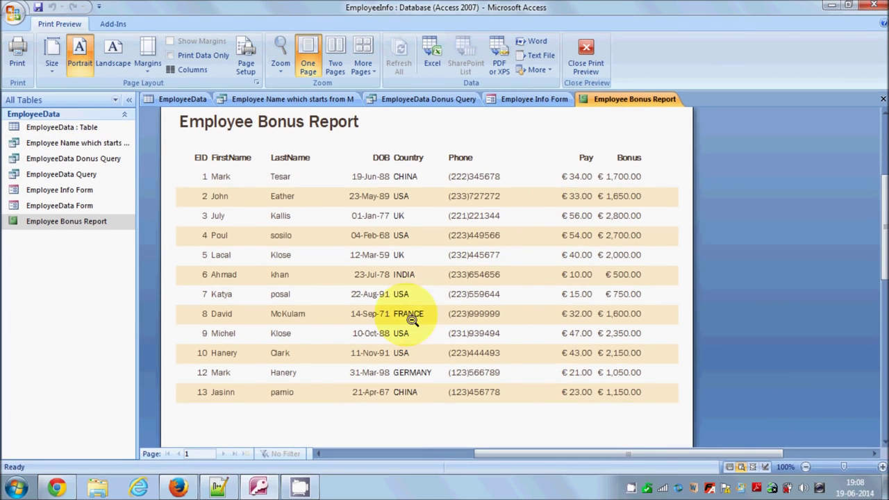
{"action": "scroll", "coordinate": [582, 213], "scroll_direction": "down", "scroll_amount": 1}
{"action": "scroll", "coordinate": [582, 212], "scroll_direction": "up", "scroll_amount": 1}
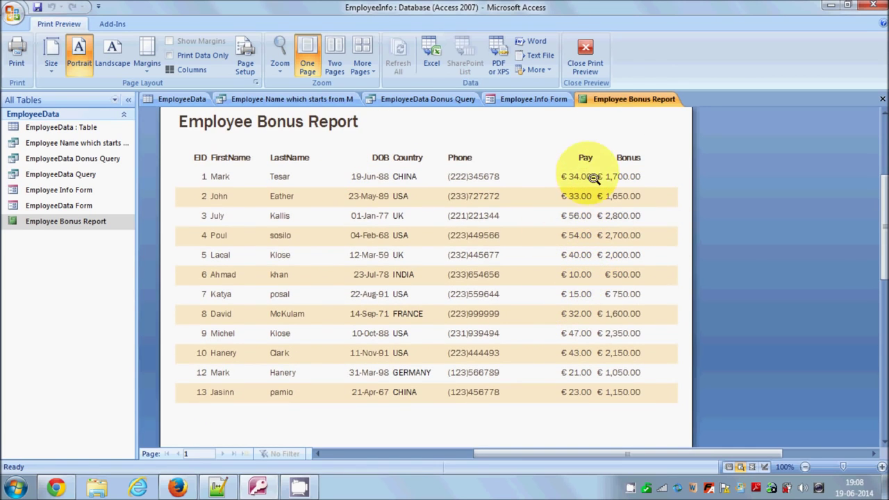
{"action": "scroll", "coordinate": [589, 190], "scroll_direction": "down", "scroll_amount": 1}
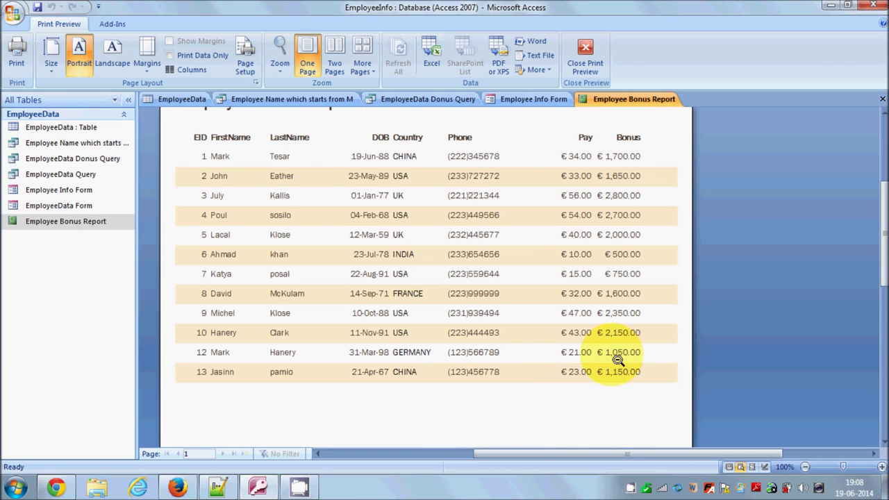
{"action": "right_click", "coordinate": [58, 224]}
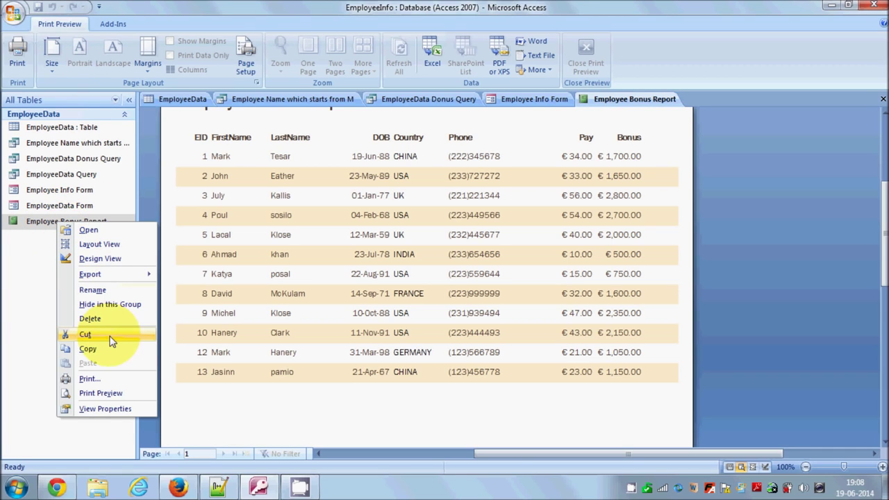
{"action": "left_click", "coordinate": [104, 261]}
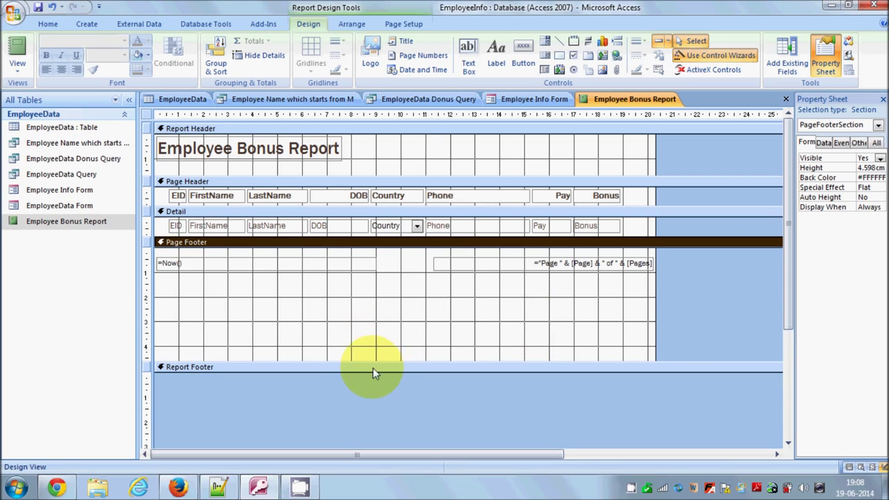
{"action": "left_click_drag", "start_coordinate": [374, 361], "coordinate": [375, 335]}
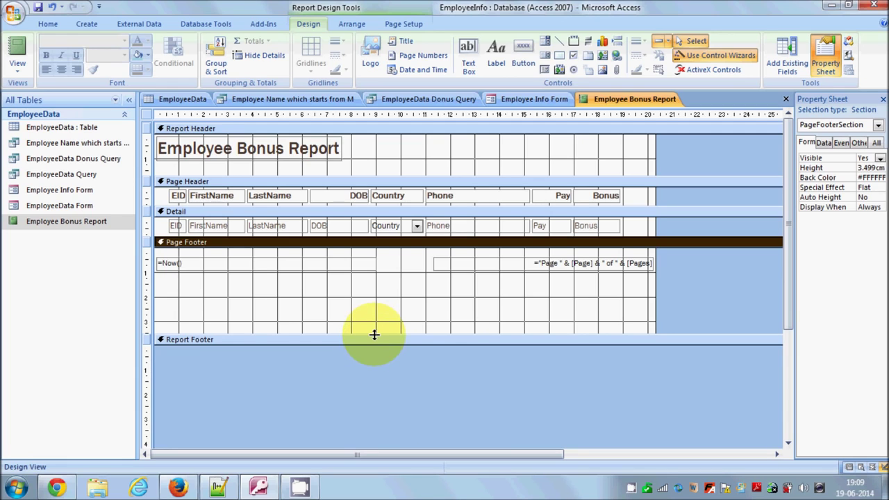
{"action": "left_click", "coordinate": [377, 340]}
{"action": "left_click_drag", "start_coordinate": [376, 335], "coordinate": [377, 362]}
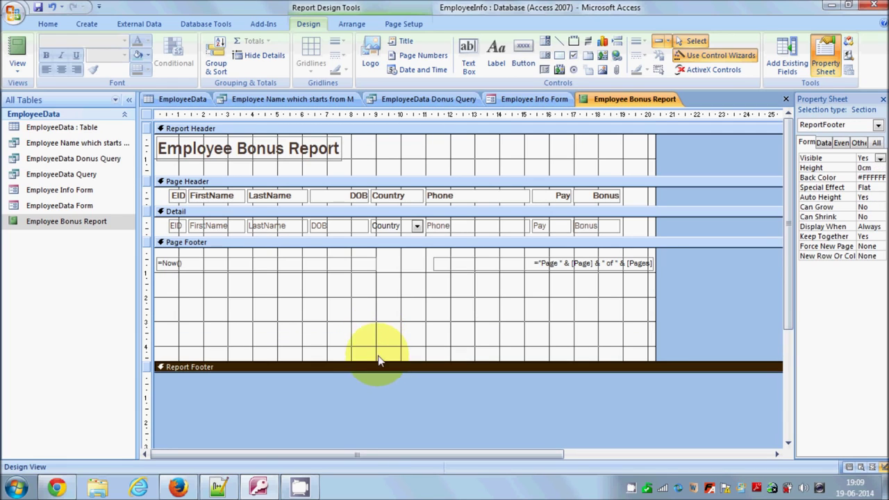
{"action": "left_click", "coordinate": [396, 243]}
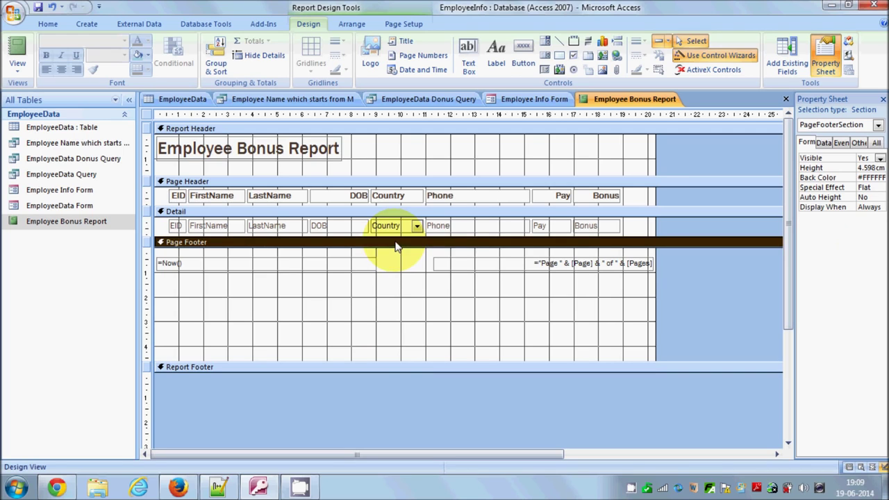
Step: Move the date and page number text boxes down in the Page Footer, to about 2.3 cm below its upper edge
{"action": "left_click", "coordinate": [309, 265]}
{"action": "left_click", "coordinate": [444, 268]}
{"action": "left_click", "coordinate": [447, 267]}
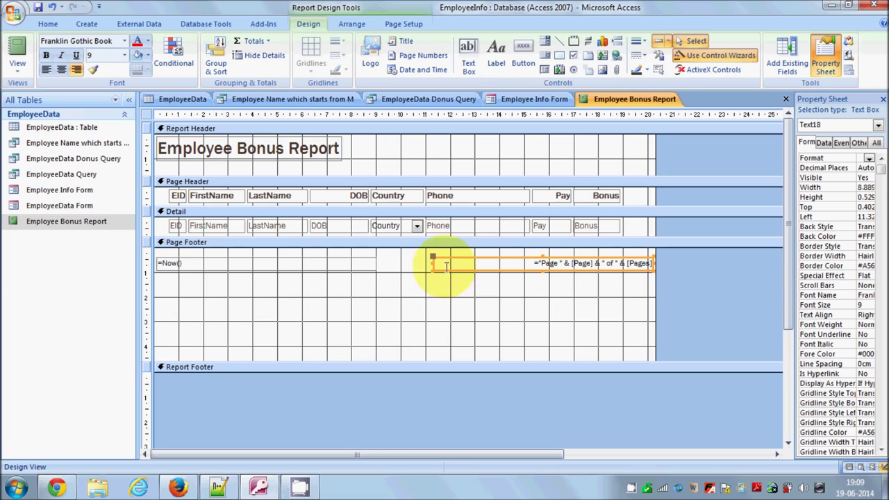
{"action": "left_click", "coordinate": [364, 264]}
{"action": "left_click_drag", "start_coordinate": [368, 267], "coordinate": [364, 318]}
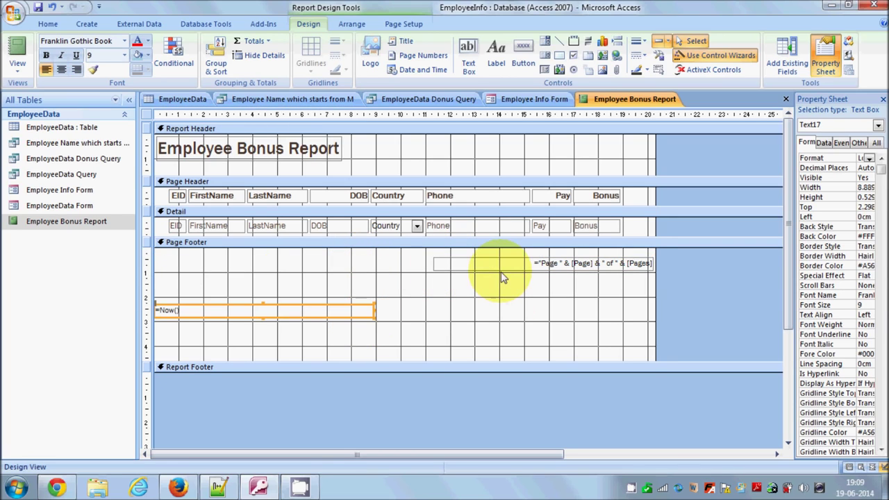
{"action": "left_click", "coordinate": [501, 269]}
{"action": "left_click_drag", "start_coordinate": [503, 273], "coordinate": [499, 316]}
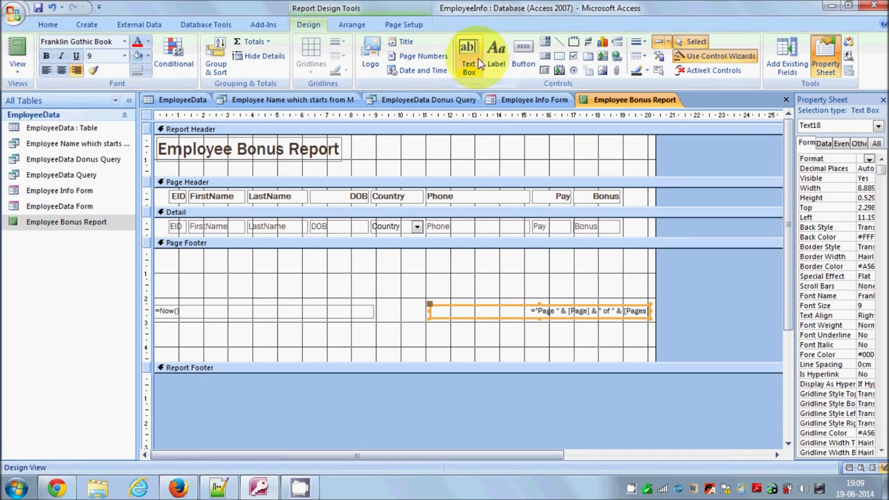
Step: Add a text box about 4.7 cm by 0.95 cm to the upper part of the Page Footer and enter =sum([Bonus]) in it
{"action": "left_click", "coordinate": [205, 243]}
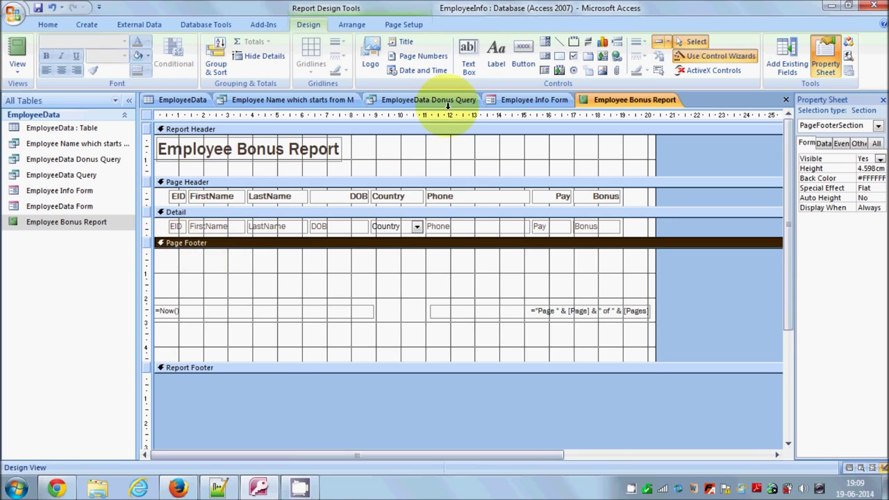
{"action": "left_click", "coordinate": [467, 55]}
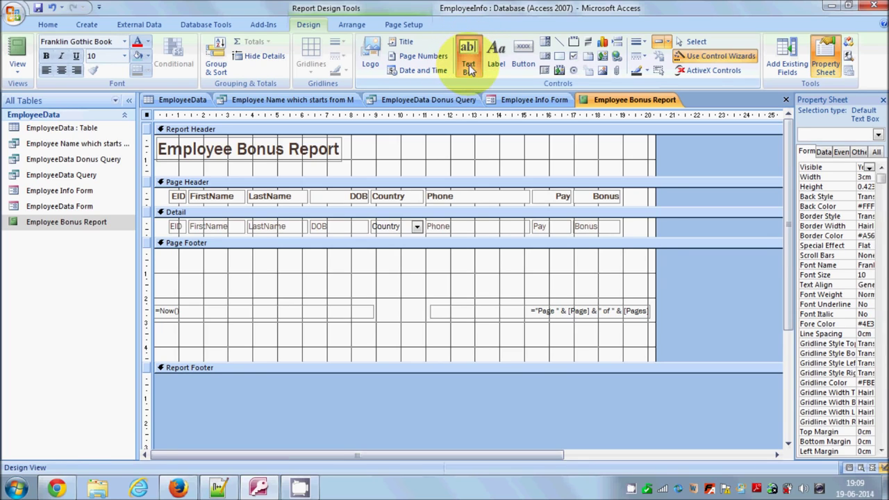
{"action": "left_click", "coordinate": [467, 55]}
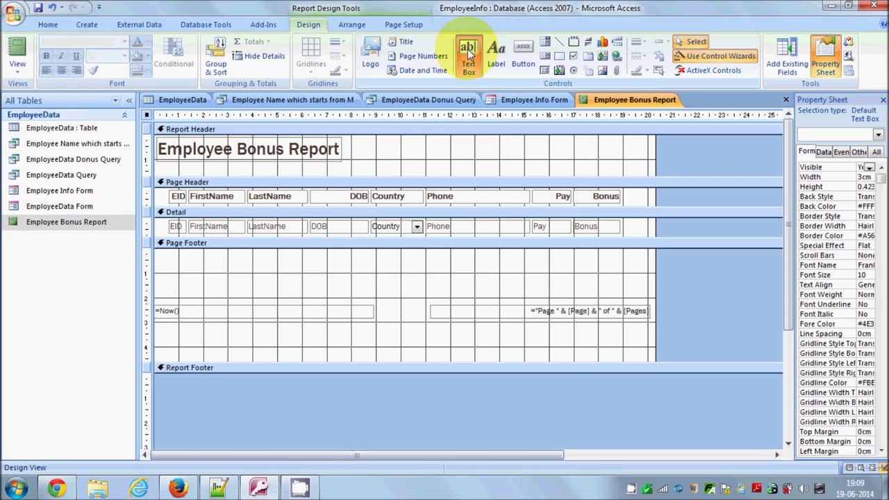
{"action": "left_click", "coordinate": [469, 54]}
{"action": "left_click_drag", "start_coordinate": [455, 259], "coordinate": [571, 283]}
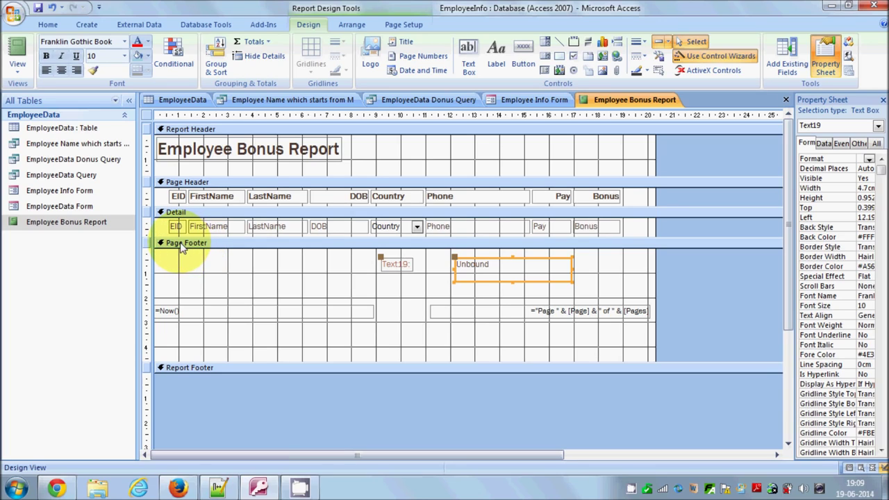
{"action": "left_click", "coordinate": [505, 266]}
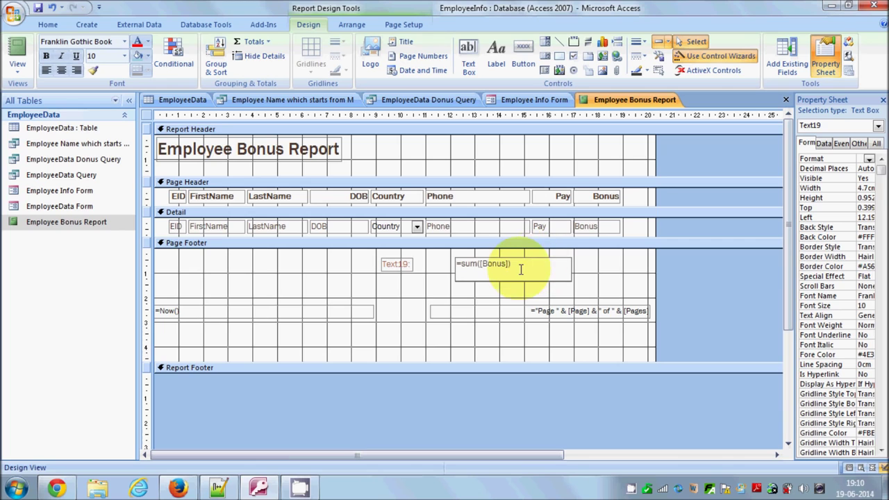
Step: Copy the =sum([Bonus]) formula into Notepad++, replacing the existing text of the new 1 document
{"action": "left_click_drag", "start_coordinate": [520, 267], "coordinate": [416, 270]}
{"action": "key", "text": "ctrl+c"}
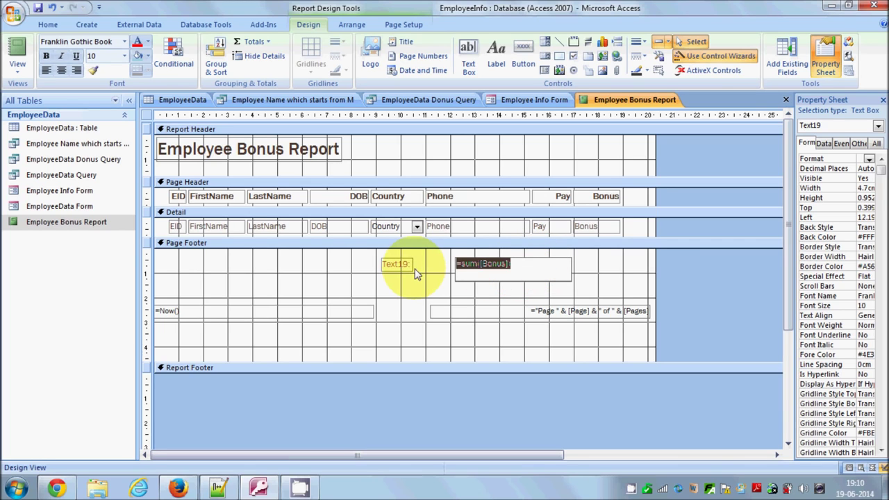
{"action": "left_click", "coordinate": [218, 487]}
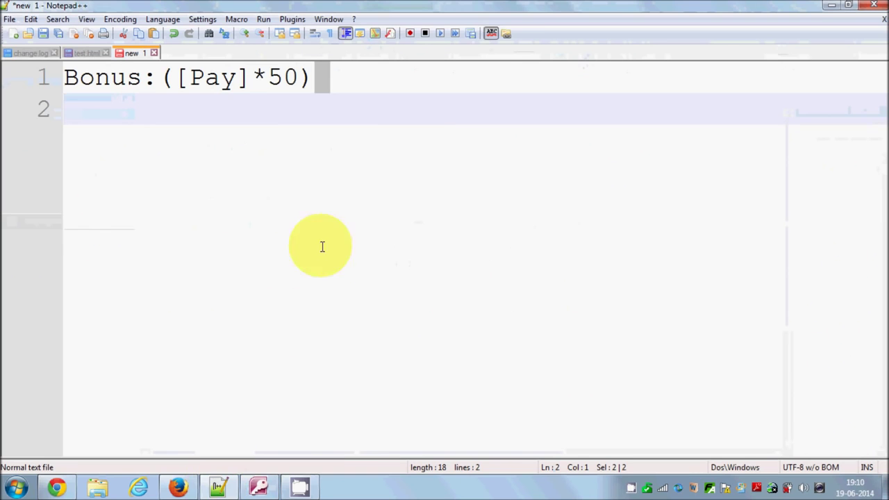
{"action": "left_click_drag", "start_coordinate": [413, 127], "coordinate": [31, 64]}
{"action": "key", "text": "ctrl+v"}
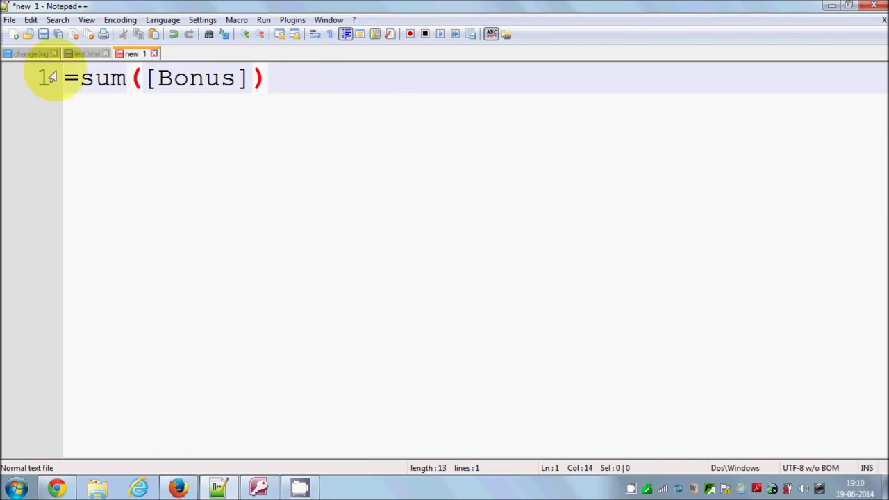
Step: Examine the formula's parts in the text editor, highlighting the whole expression and the Bonus field name
{"action": "left_click", "coordinate": [224, 86]}
{"action": "left_click", "coordinate": [302, 81]}
{"action": "left_click_drag", "start_coordinate": [341, 79], "coordinate": [64, 79]}
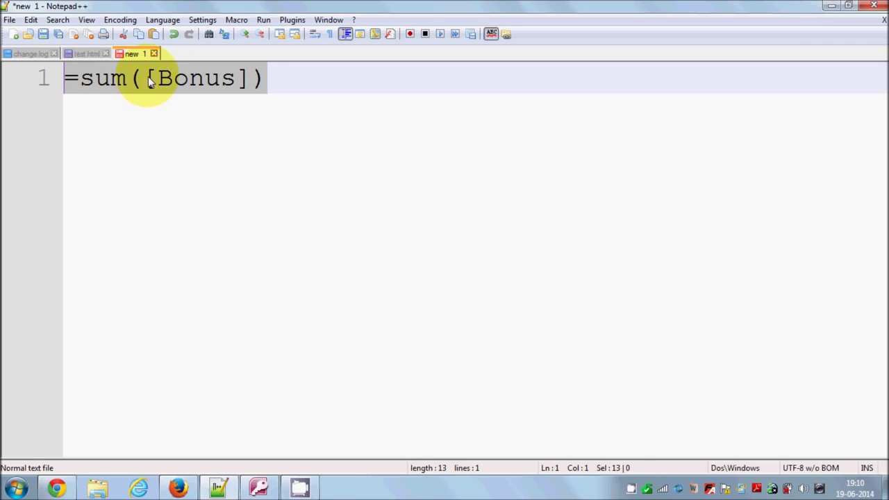
{"action": "left_click", "coordinate": [198, 77]}
{"action": "left_click", "coordinate": [232, 78]}
{"action": "left_click", "coordinate": [287, 78]}
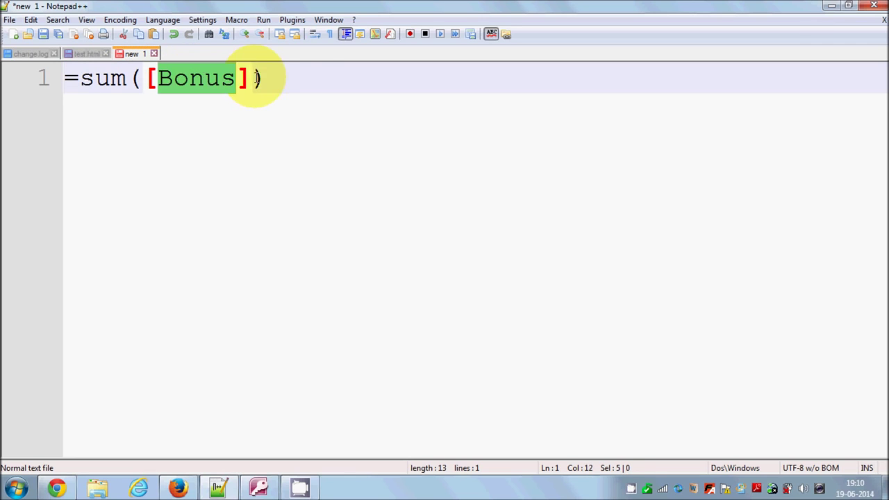
Step: Switch back to Access, commit the sum formula and caption its label in the Page Footer "Total Bonus"
{"action": "left_click", "coordinate": [257, 490]}
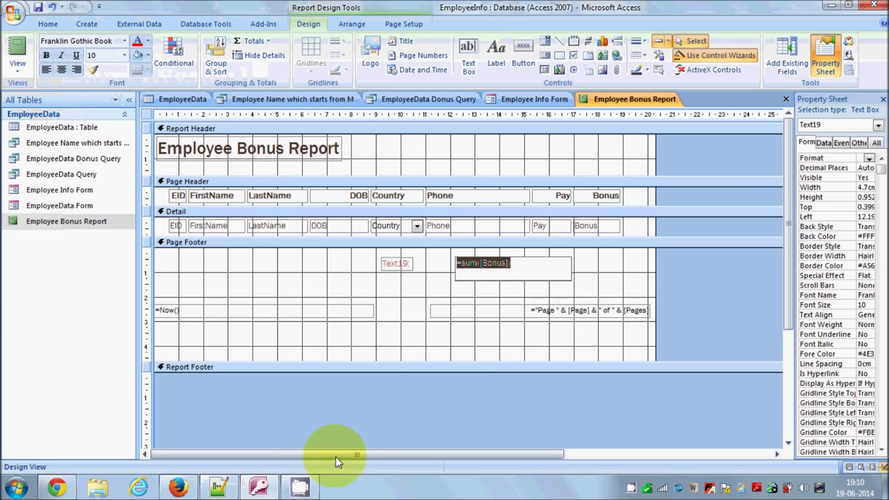
{"action": "left_click", "coordinate": [572, 399]}
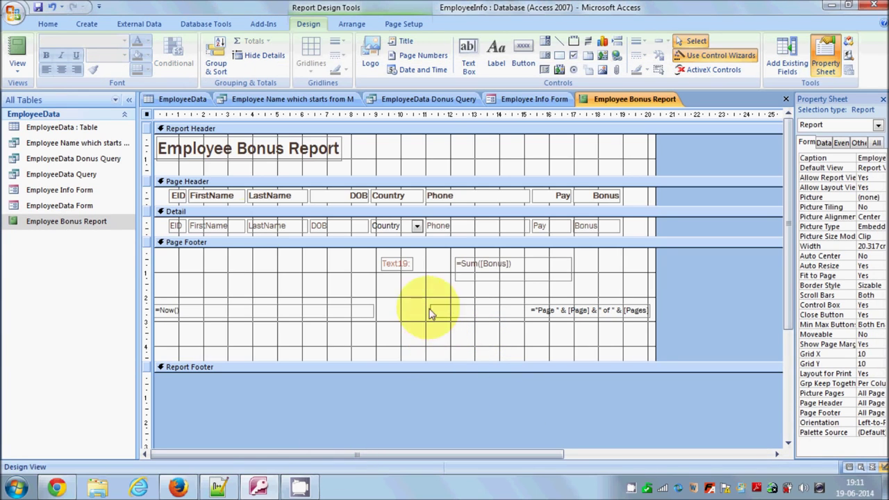
{"action": "left_click", "coordinate": [403, 264]}
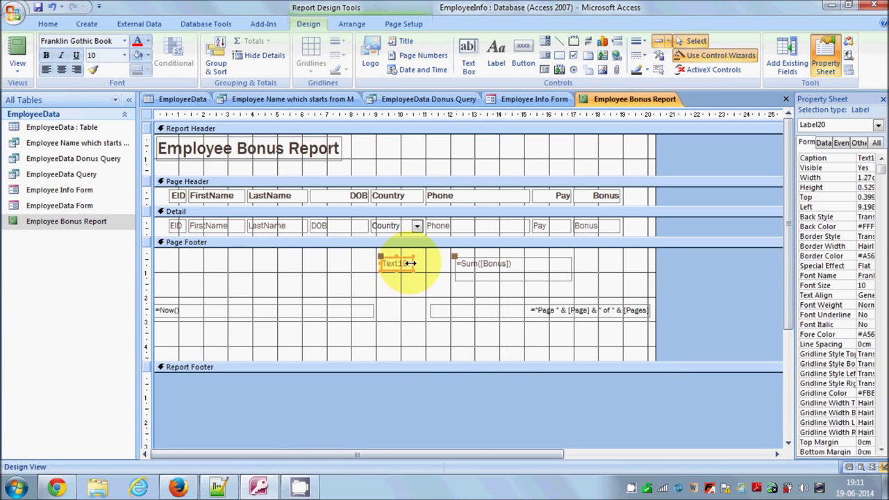
{"action": "left_click_drag", "start_coordinate": [410, 264], "coordinate": [378, 263]}
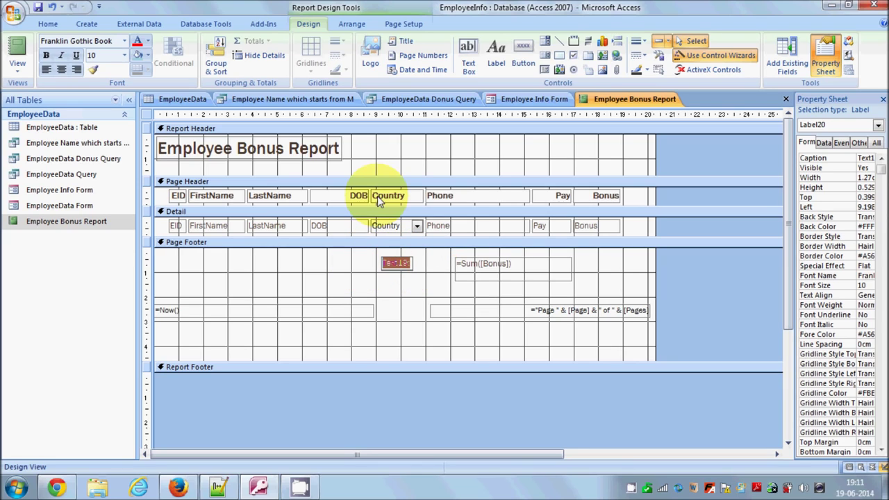
{"action": "type", "text": "Total Bonus"}
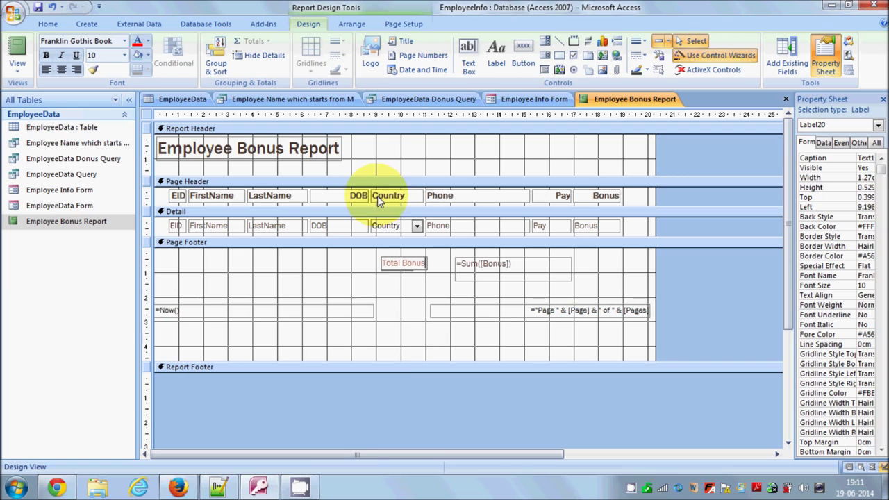
{"action": "left_click", "coordinate": [373, 412]}
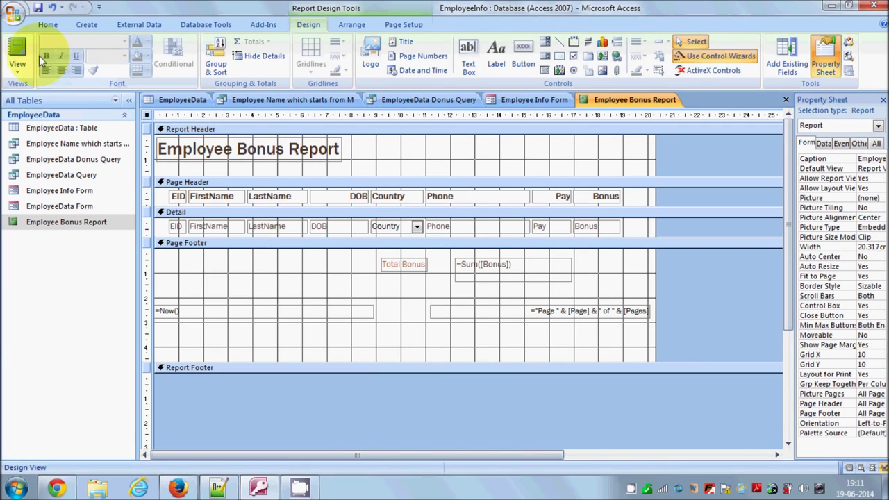
Step: Check the Total Bonus value in the page footer in Report View and return to Design View
{"action": "left_click", "coordinate": [18, 50]}
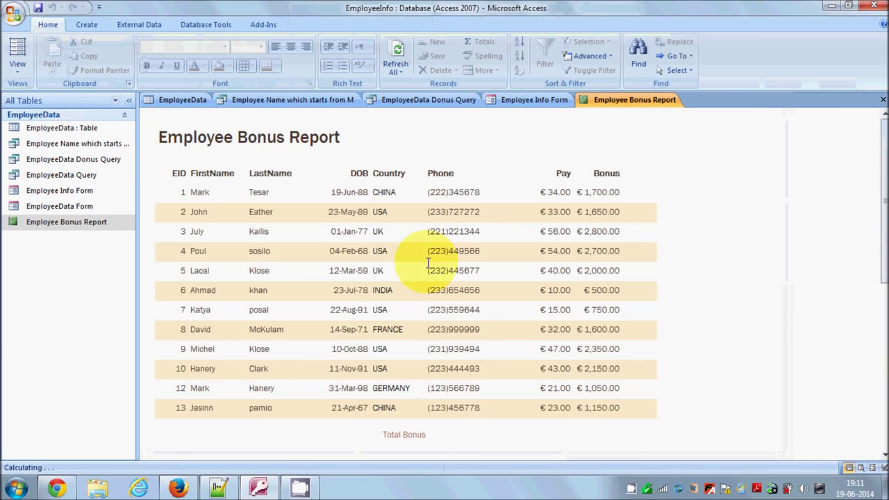
{"action": "scroll", "coordinate": [487, 312], "scroll_direction": "down", "scroll_amount": 3}
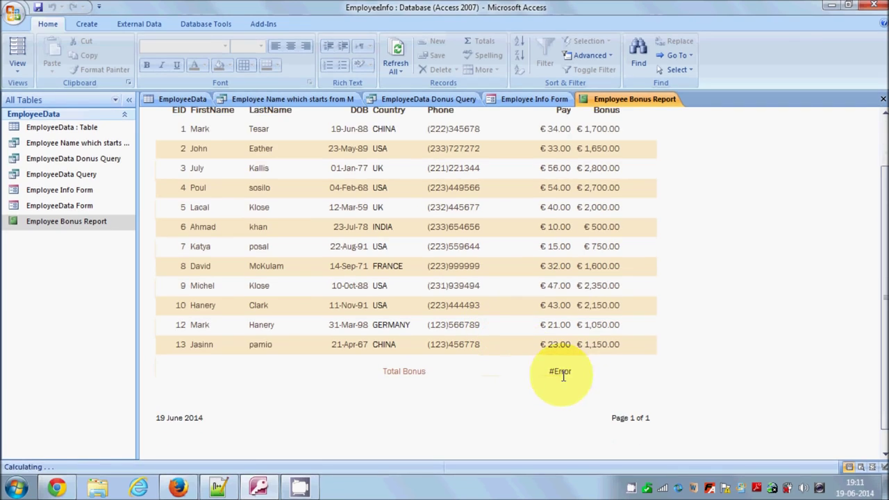
{"action": "left_click", "coordinate": [556, 374]}
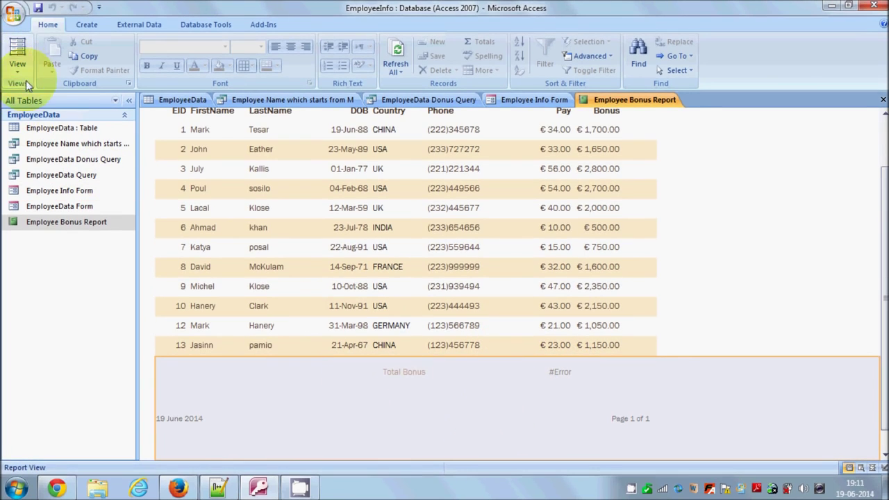
{"action": "left_click", "coordinate": [26, 80]}
{"action": "left_click", "coordinate": [33, 177]}
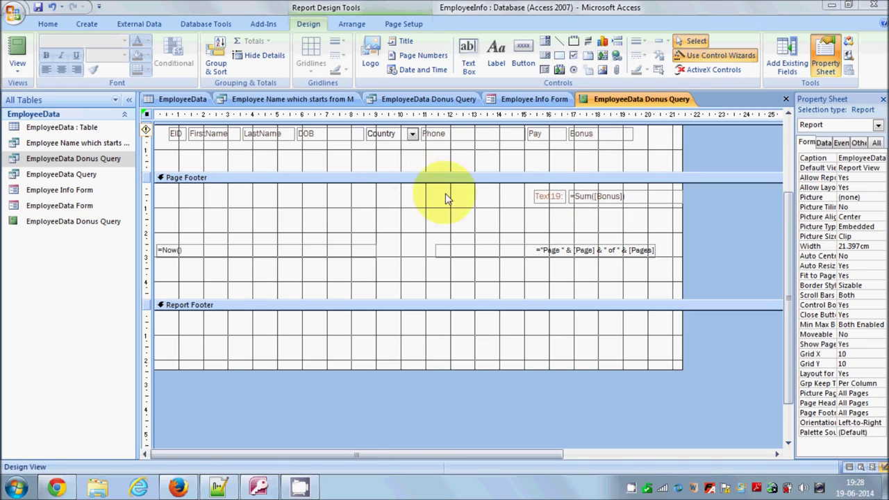
Step: Move the =Sum([Bonus]) text box with its label from the Page Footer to the Report Footer, about 0.4 cm below its upper edge
{"action": "left_click", "coordinate": [559, 197]}
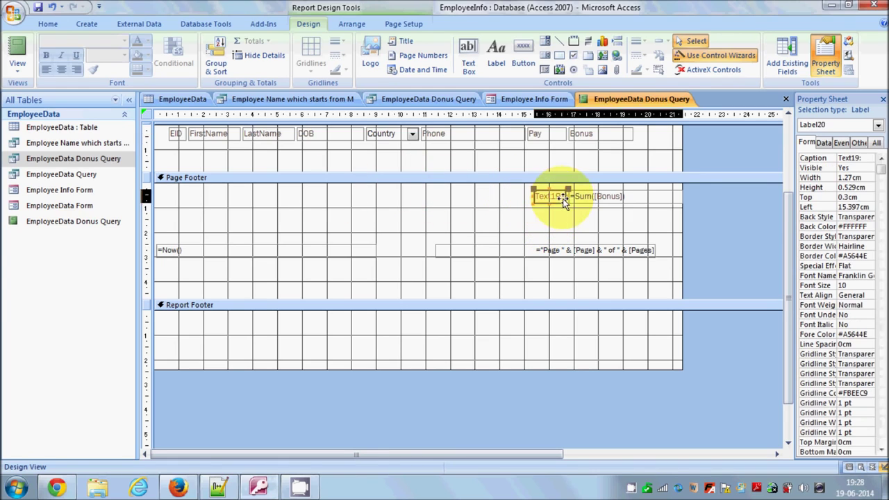
{"action": "left_click", "coordinate": [606, 199]}
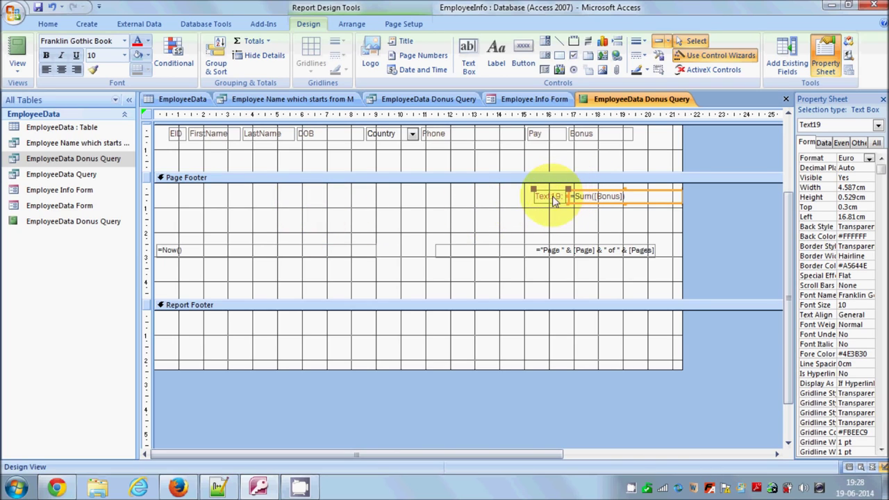
{"action": "left_click", "coordinate": [538, 214]}
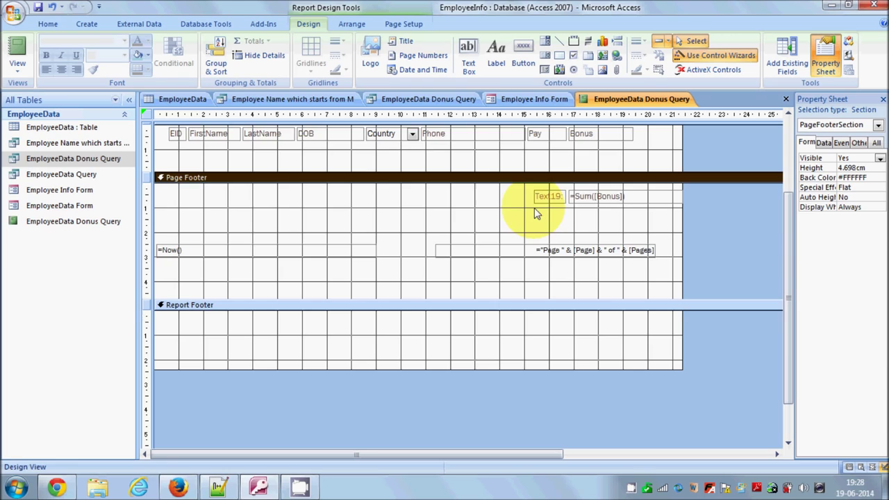
{"action": "scroll", "coordinate": [535, 208], "scroll_direction": "up", "scroll_amount": 1}
{"action": "left_click_drag", "start_coordinate": [523, 218], "coordinate": [586, 357]}
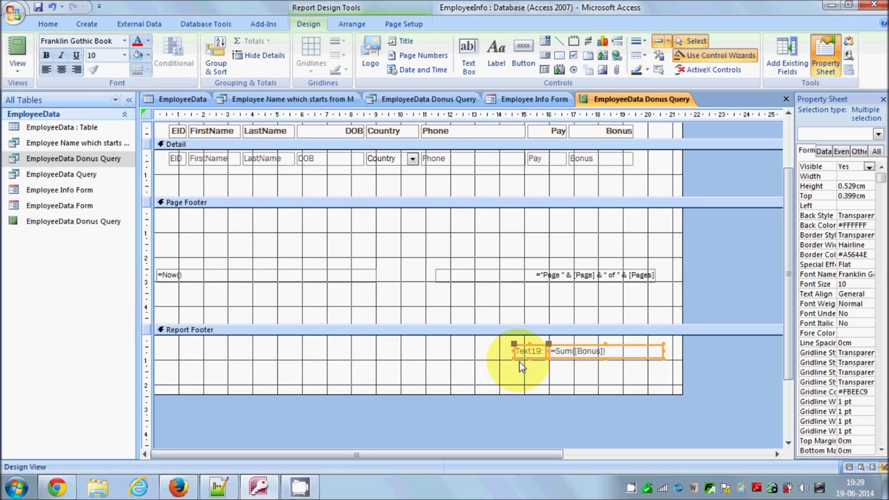
Step: Check the bonus sum at the end of the report in Report View and return to Design View
{"action": "left_click", "coordinate": [17, 56]}
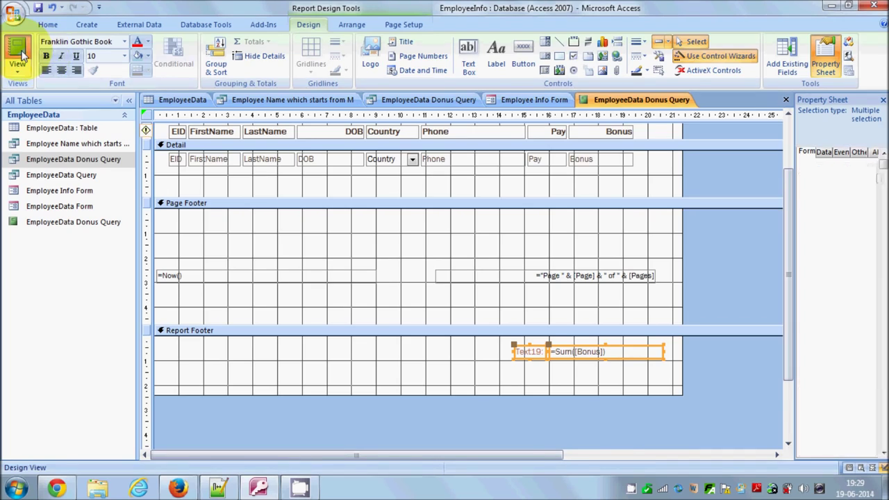
{"action": "scroll", "coordinate": [583, 299], "scroll_direction": "down", "scroll_amount": 10}
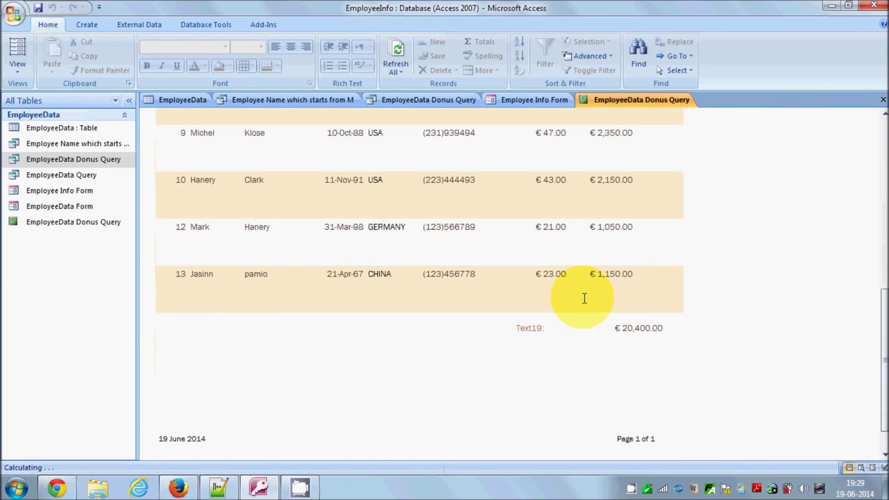
{"action": "mouse_move", "coordinate": [616, 329]}
{"action": "left_mouse_down"}
{"action": "mouse_move", "coordinate": [656, 328]}
{"action": "mouse_move", "coordinate": [617, 330]}
{"action": "left_mouse_up"}
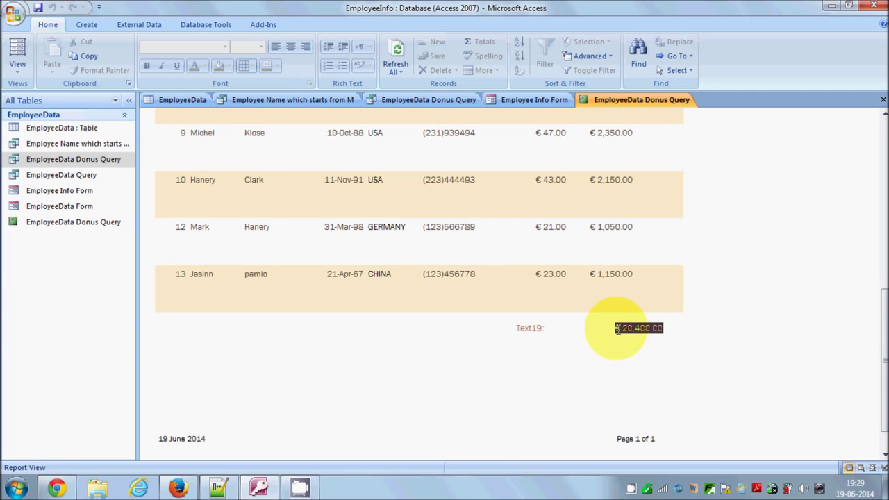
{"action": "left_click", "coordinate": [18, 64]}
{"action": "left_click", "coordinate": [43, 179]}
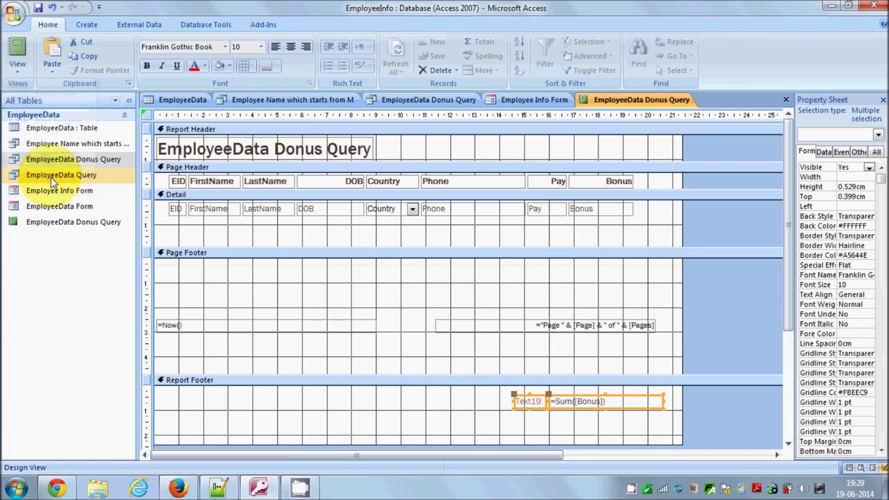
Step: Change the caption of the sum text box's label in the Report Footer to "Bonus"
{"action": "left_click", "coordinate": [542, 401]}
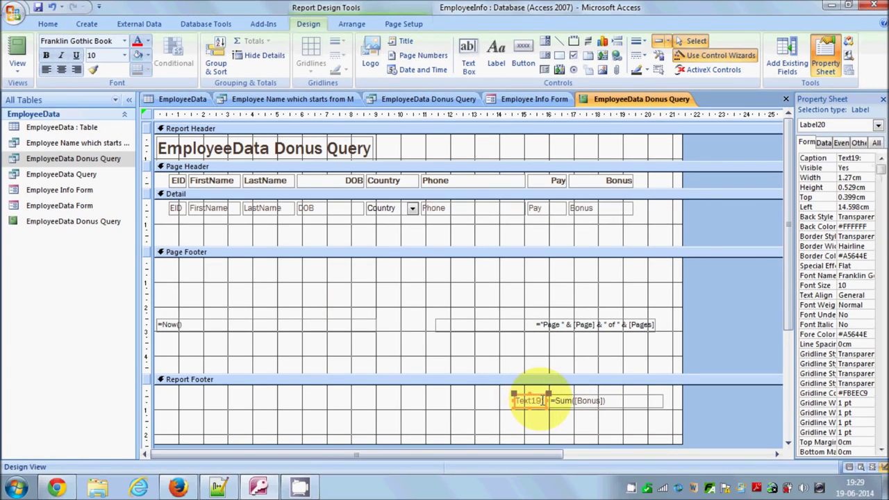
{"action": "double_click", "coordinate": [544, 401]}
{"action": "left_click_drag", "start_coordinate": [546, 401], "coordinate": [492, 368]}
{"action": "type", "text": "Bonus"}
{"action": "left_click", "coordinate": [508, 407]}
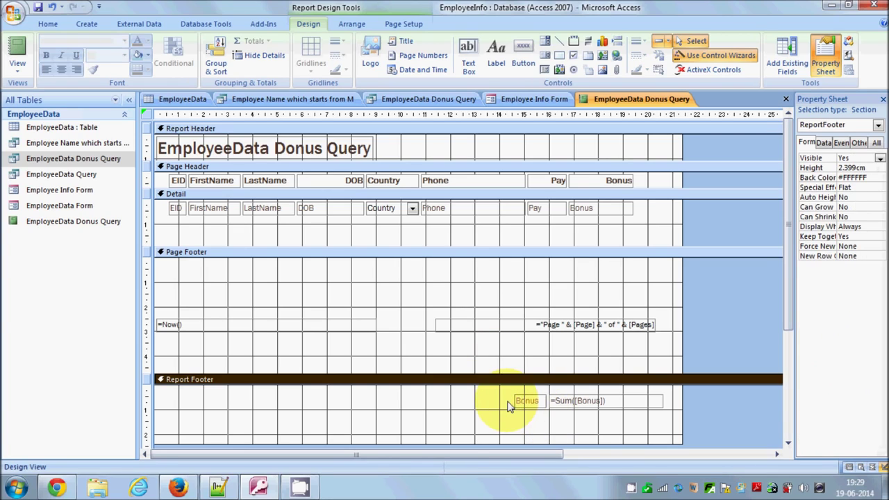
Step: Inspect the =Sum([Bonus]) text box, check its currency display at the report's end in Report View, and return to Design View
{"action": "scroll", "coordinate": [587, 396], "scroll_direction": "down", "scroll_amount": 1}
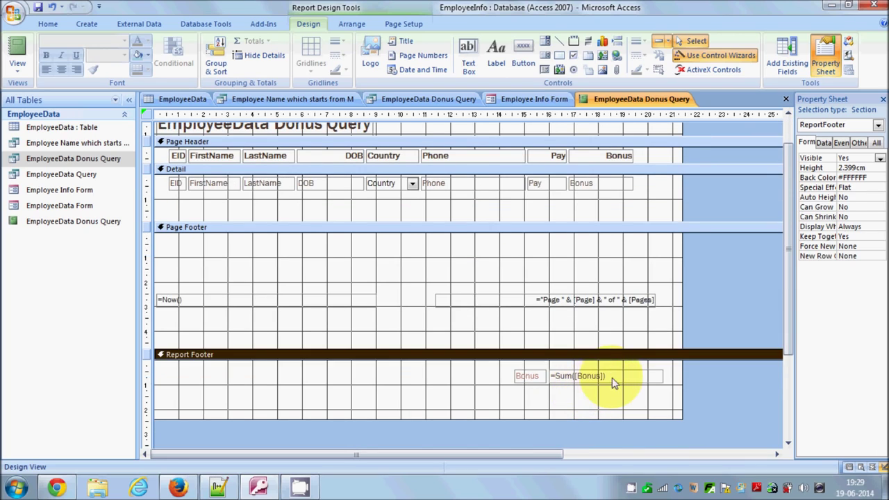
{"action": "left_click", "coordinate": [617, 378]}
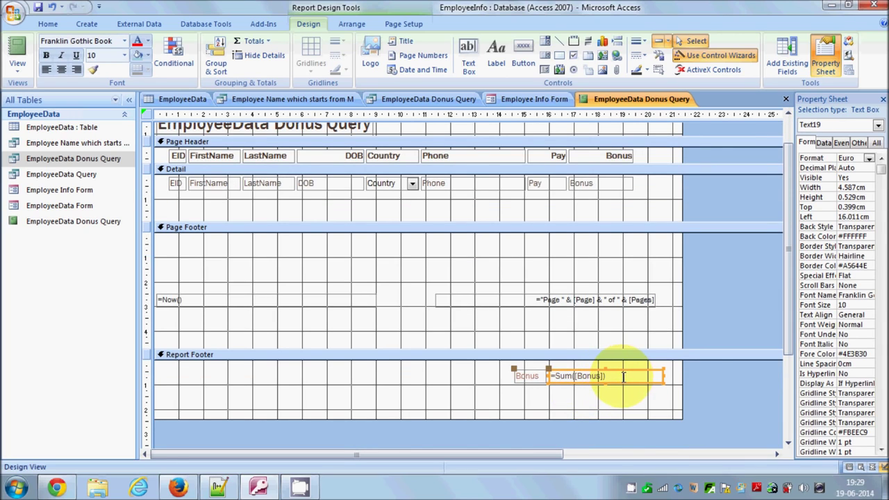
{"action": "left_click", "coordinate": [617, 377]}
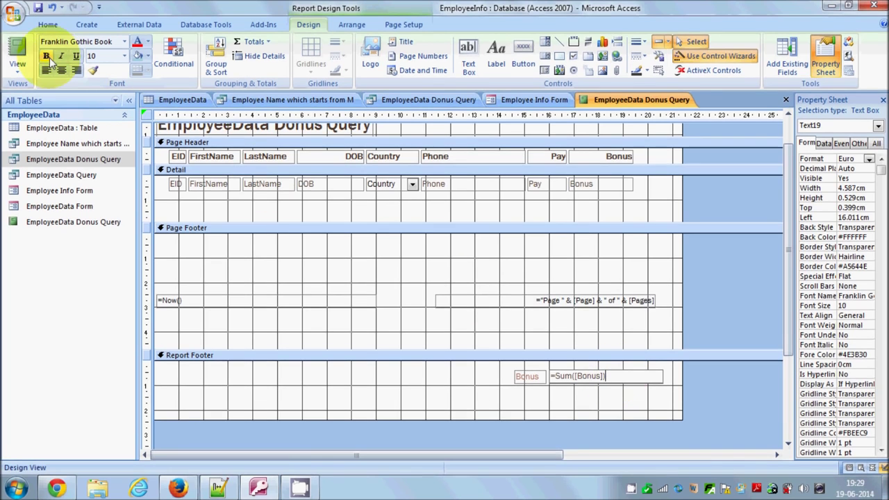
{"action": "left_click", "coordinate": [17, 46]}
{"action": "scroll", "coordinate": [549, 320], "scroll_direction": "down", "scroll_amount": 3}
{"action": "scroll", "coordinate": [548, 320], "scroll_direction": "down", "scroll_amount": 5}
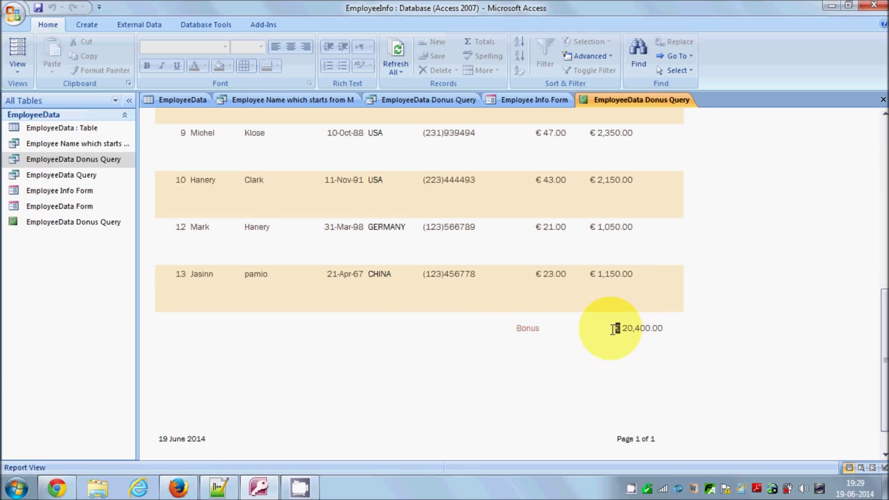
{"action": "left_click", "coordinate": [27, 75]}
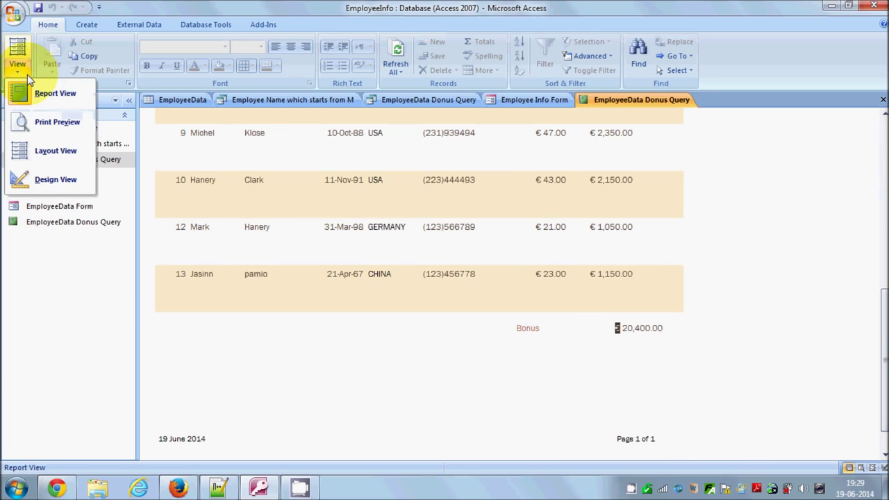
{"action": "left_click", "coordinate": [48, 180]}
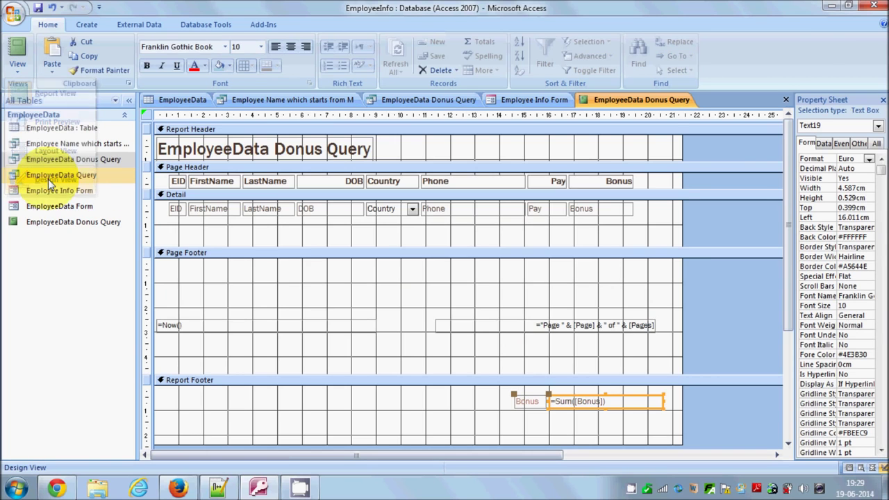
Step: Widen the Property Sheet and set the Format of the =Sum([Bonus]) text box in the Report Footer to Euro
{"action": "scroll", "coordinate": [671, 354], "scroll_direction": "down", "scroll_amount": 1}
{"action": "left_click", "coordinate": [635, 352]}
{"action": "left_click_drag", "start_coordinate": [636, 352], "coordinate": [549, 351]}
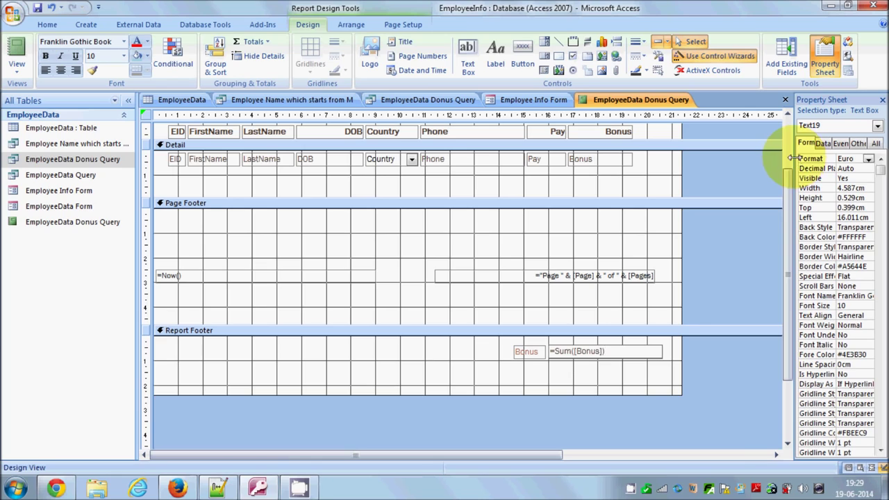
{"action": "left_click_drag", "start_coordinate": [792, 159], "coordinate": [757, 115]}
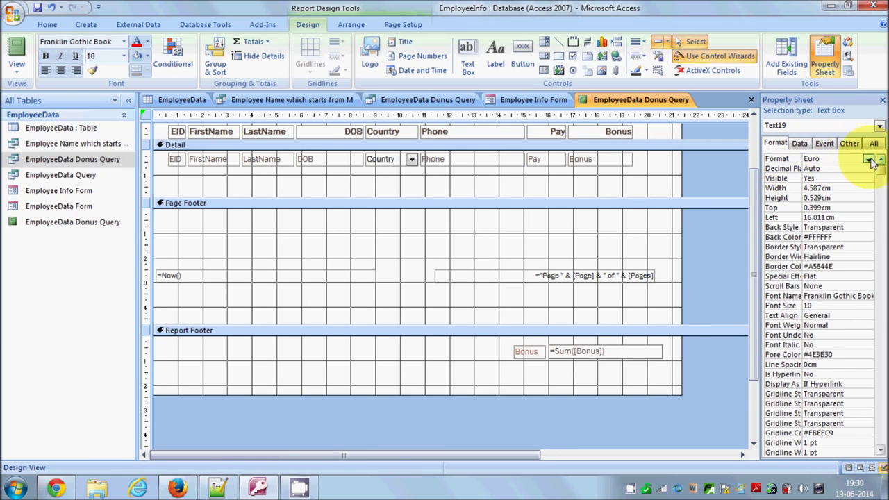
{"action": "left_click", "coordinate": [869, 160]}
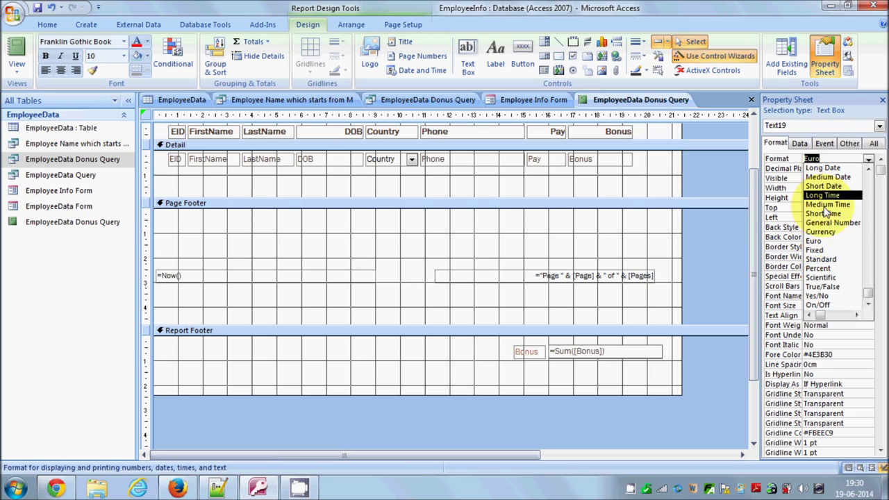
{"action": "left_click", "coordinate": [826, 240]}
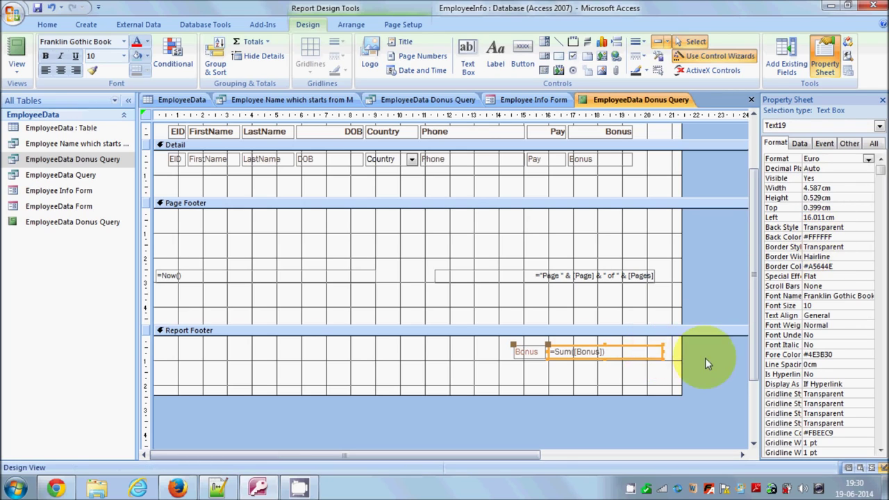
Step: Check the bonus total's euro format at the end of the report in Report View and return to Design View
{"action": "left_click", "coordinate": [16, 47]}
{"action": "scroll", "coordinate": [422, 264], "scroll_direction": "down", "scroll_amount": 5}
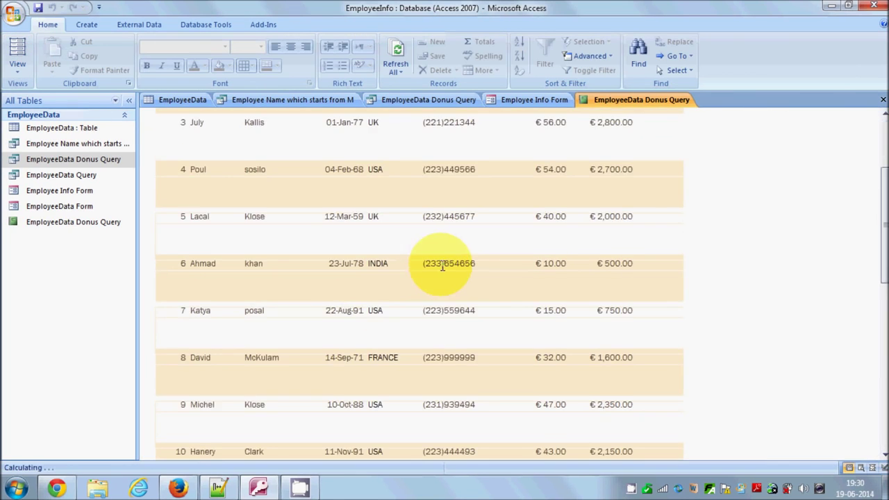
{"action": "scroll", "coordinate": [492, 277], "scroll_direction": "down", "scroll_amount": 3}
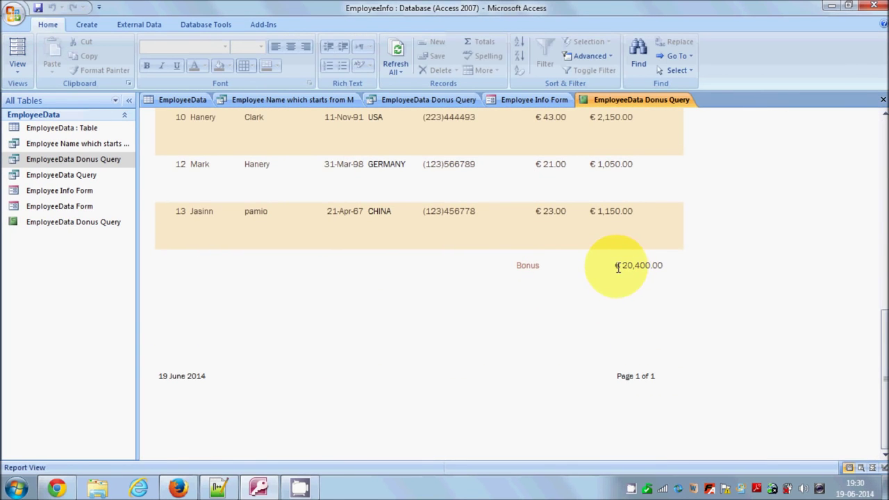
{"action": "left_click_drag", "start_coordinate": [617, 266], "coordinate": [665, 266]}
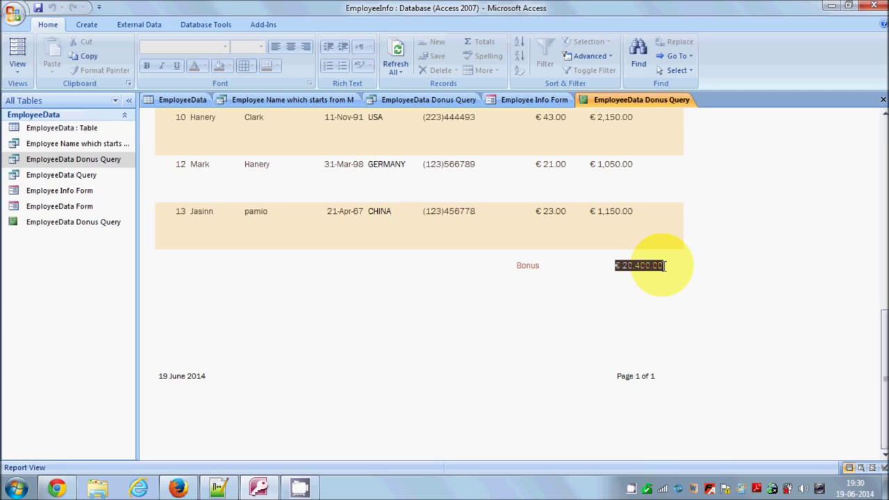
{"action": "left_click", "coordinate": [16, 67]}
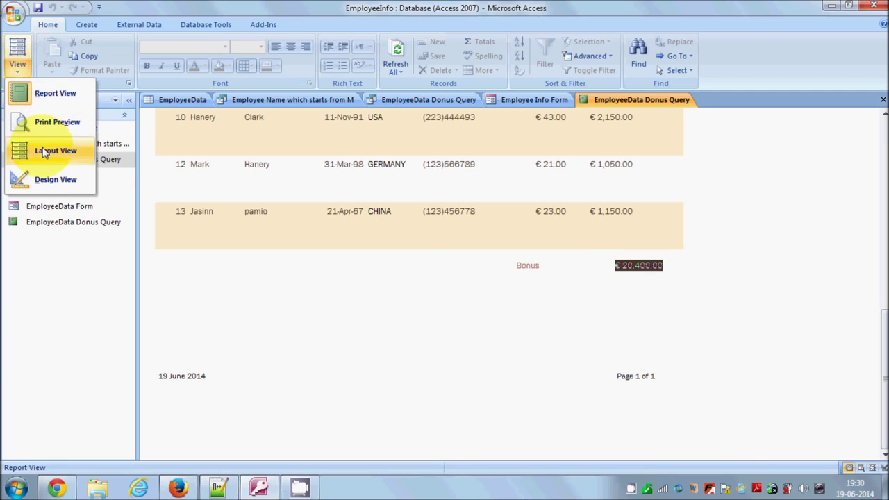
{"action": "left_click", "coordinate": [51, 182]}
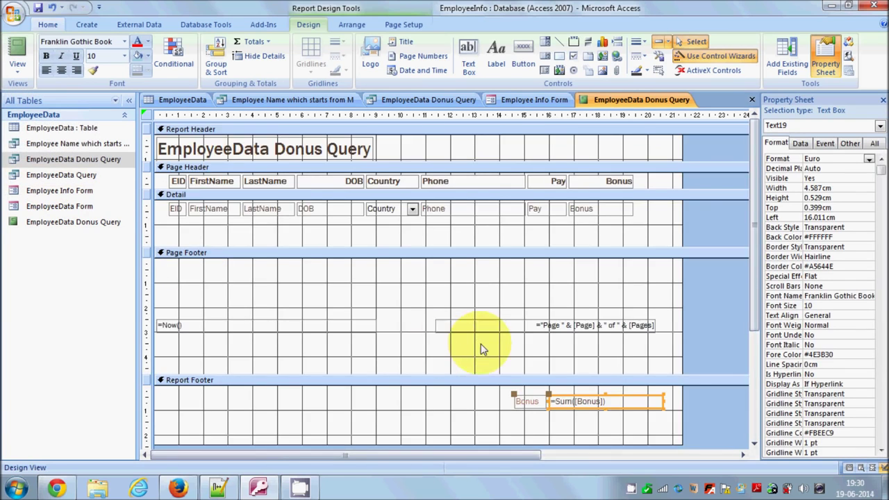
Step: Fill the Bonus label and the =Sum([Bonus]) text box in the Report Footer with light blue (#A4D5E2)
{"action": "scroll", "coordinate": [480, 350], "scroll_direction": "down", "scroll_amount": 1}
{"action": "left_click", "coordinate": [472, 374]}
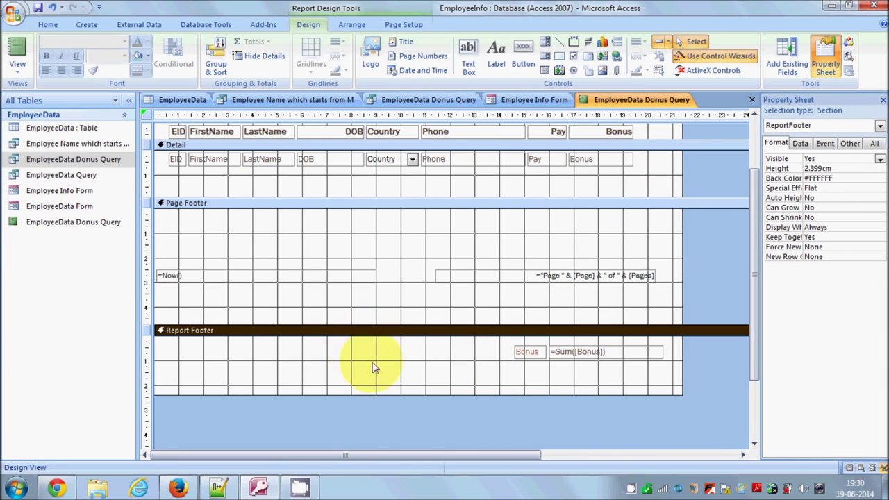
{"action": "left_click", "coordinate": [625, 356]}
{"action": "left_click_drag", "start_coordinate": [651, 383], "coordinate": [155, 339]}
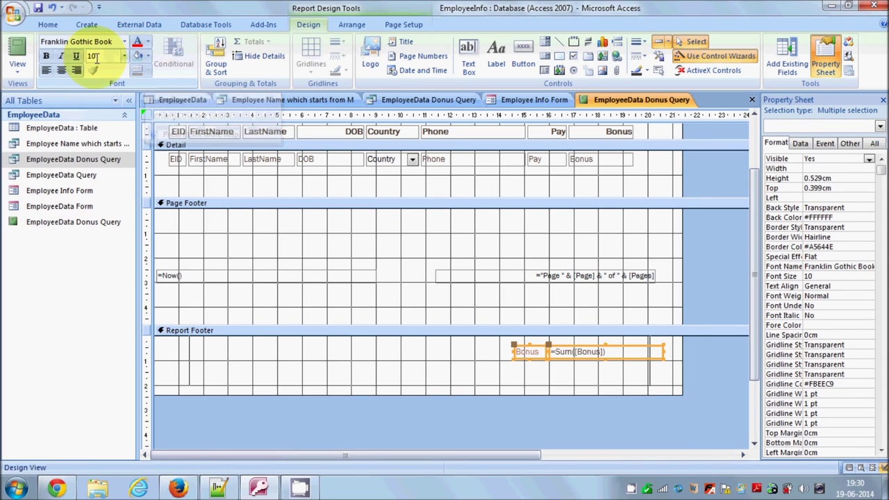
{"action": "left_click", "coordinate": [139, 58]}
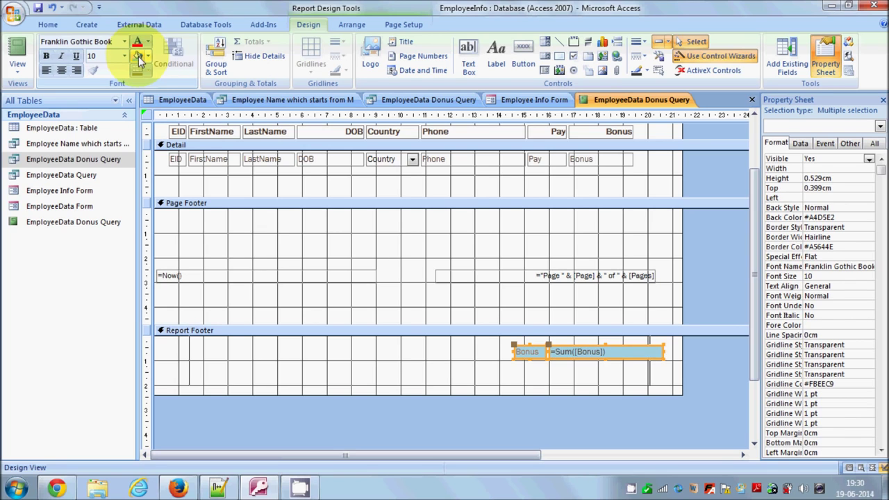
{"action": "left_click", "coordinate": [653, 372]}
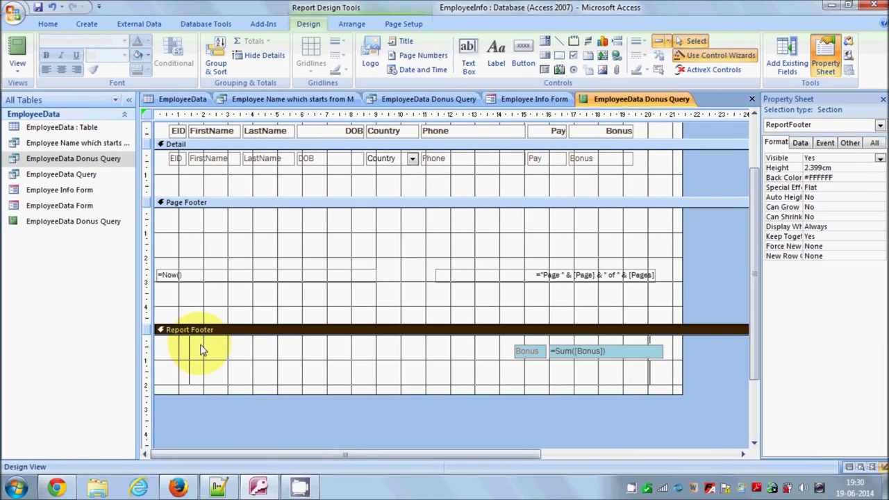
Step: Set the fill color of the Report Footer section to light green (#CDDCAF)
{"action": "left_click_drag", "start_coordinate": [175, 345], "coordinate": [199, 350]}
{"action": "left_click", "coordinate": [199, 350]}
{"action": "left_click", "coordinate": [199, 349]}
{"action": "right_click", "coordinate": [199, 352]}
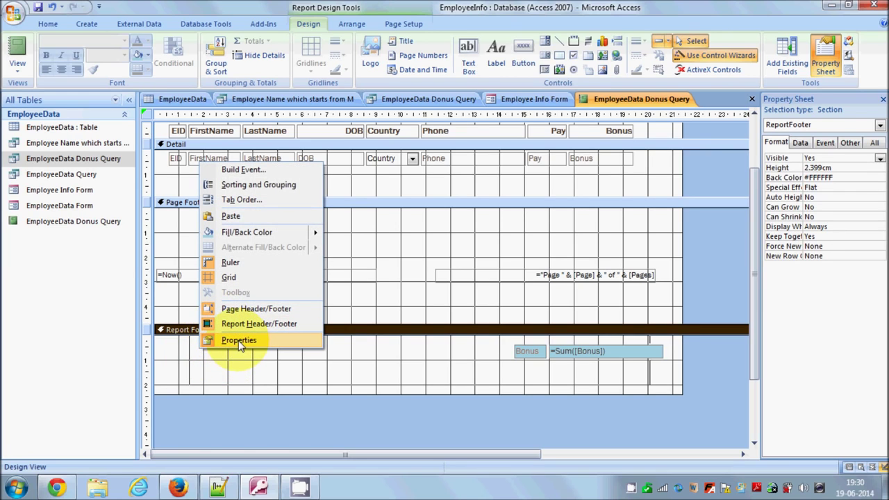
{"action": "mouse_move", "coordinate": [302, 234]}
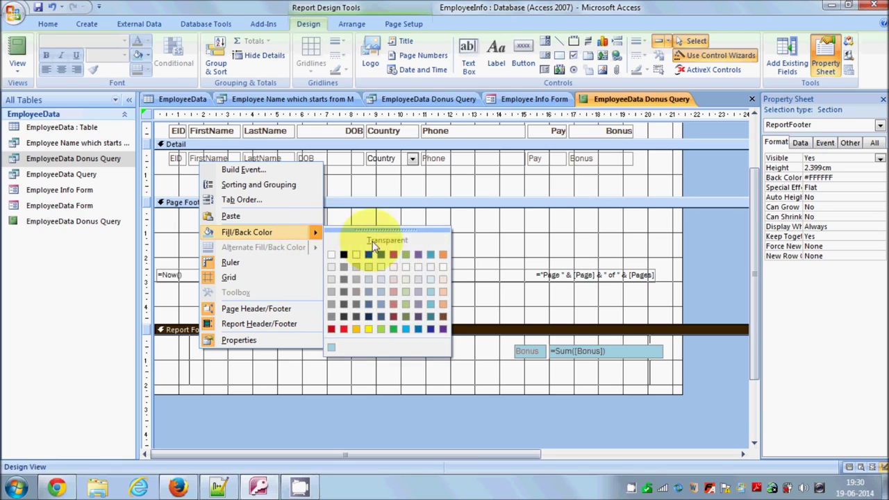
{"action": "left_click", "coordinate": [406, 293]}
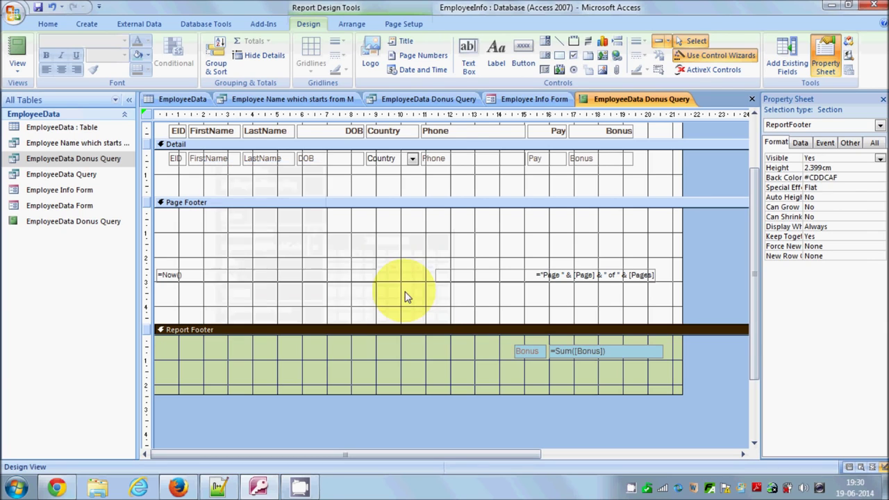
{"action": "left_click", "coordinate": [556, 414]}
Step: Examine the colored Report Footer and its bonus total beneath the employee rows in Report View
{"action": "left_click", "coordinate": [16, 50]}
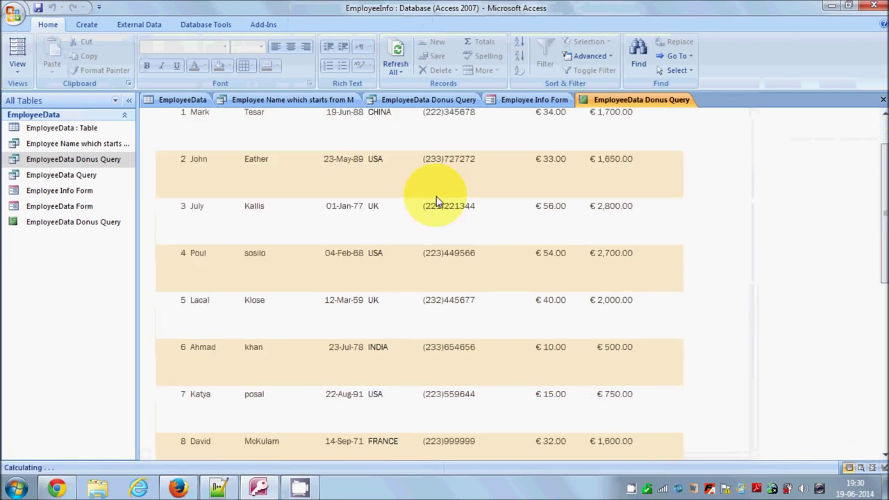
{"action": "scroll", "coordinate": [437, 197], "scroll_direction": "down", "scroll_amount": 5}
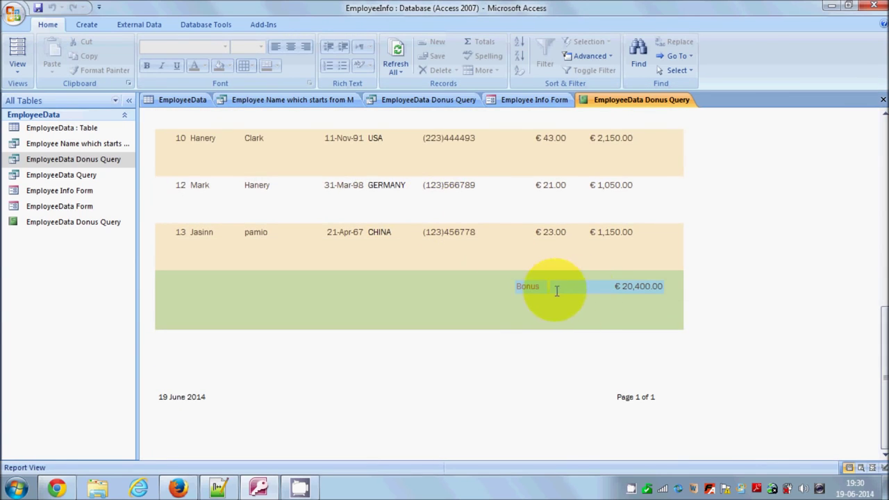
{"action": "left_click", "coordinate": [573, 316]}
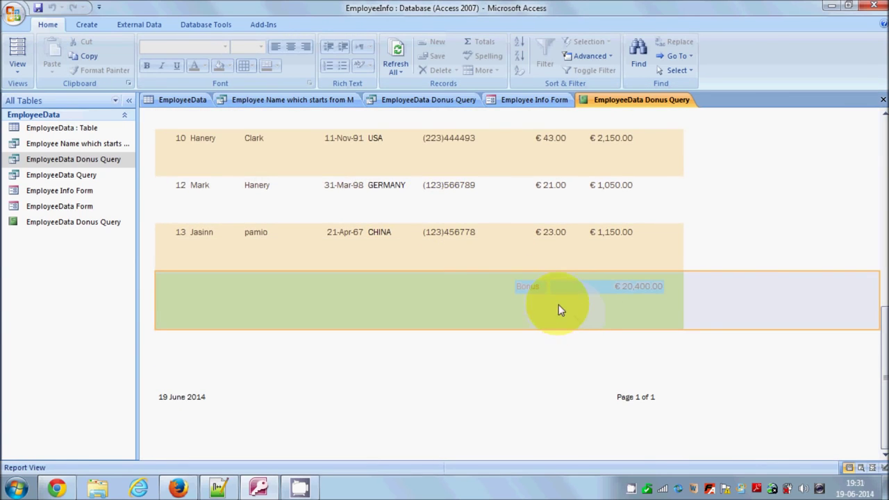
{"action": "left_click", "coordinate": [580, 340]}
{"action": "left_click", "coordinate": [725, 297]}
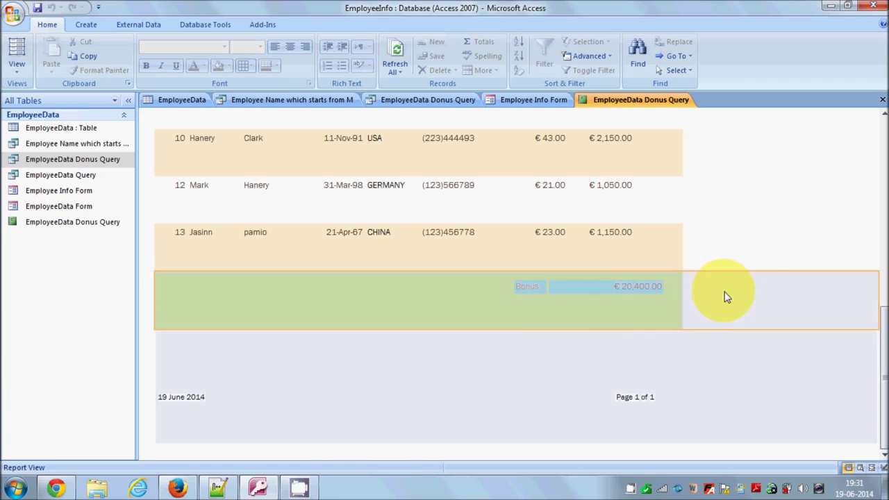
{"action": "left_click", "coordinate": [691, 258]}
{"action": "scroll", "coordinate": [607, 171], "scroll_direction": "up", "scroll_amount": 3}
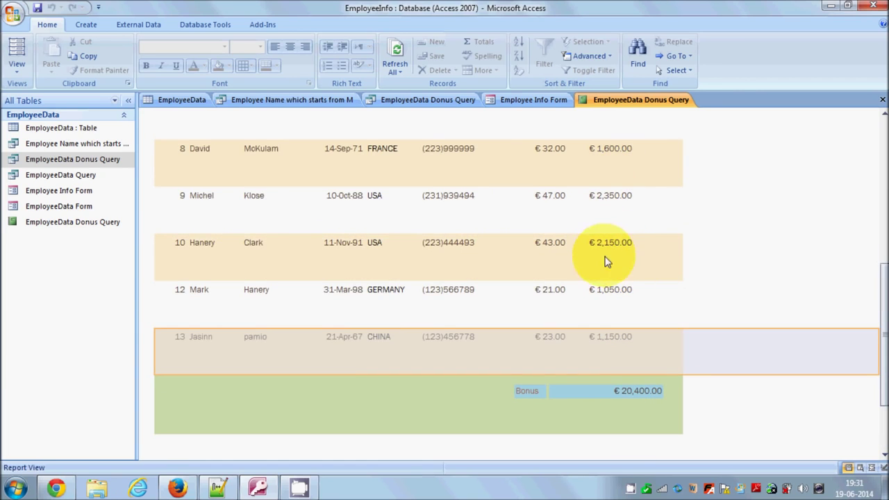
{"action": "scroll", "coordinate": [591, 288], "scroll_direction": "down", "scroll_amount": 2}
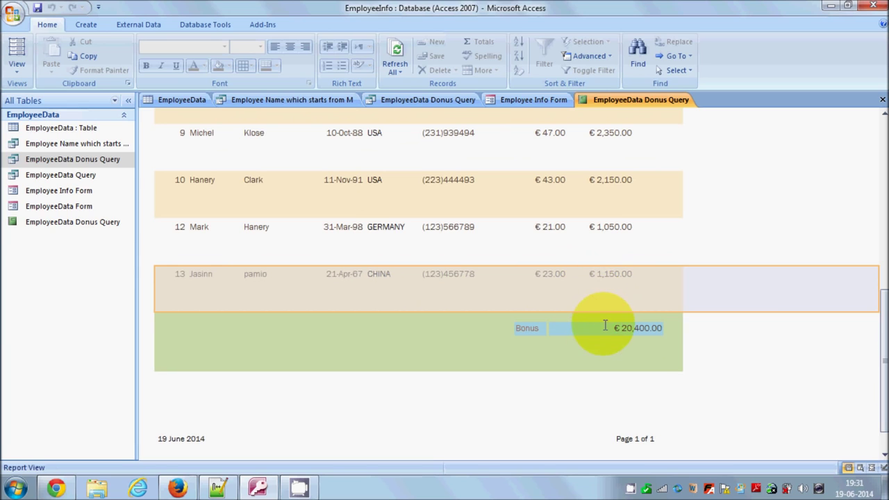
{"action": "left_click", "coordinate": [624, 394]}
Step: Switch the report to Layout View and add an Average total for the Pay column
{"action": "left_click", "coordinate": [18, 69]}
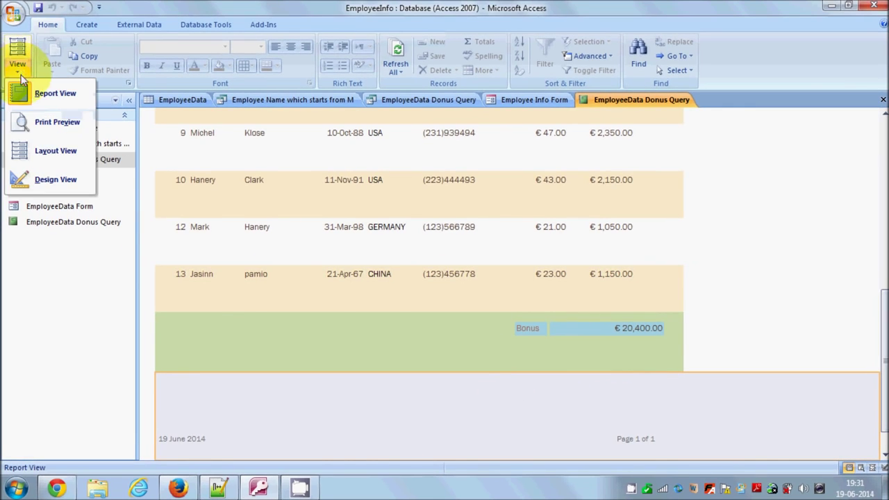
{"action": "left_click", "coordinate": [47, 150]}
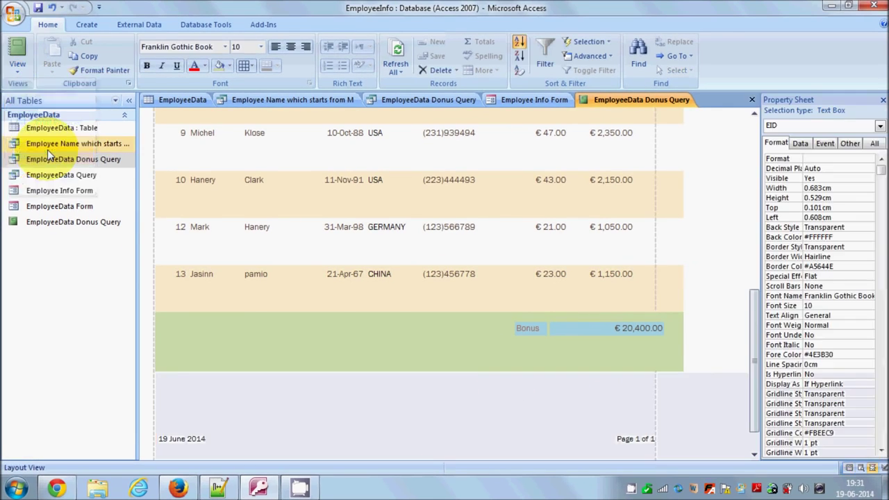
{"action": "left_click", "coordinate": [552, 380]}
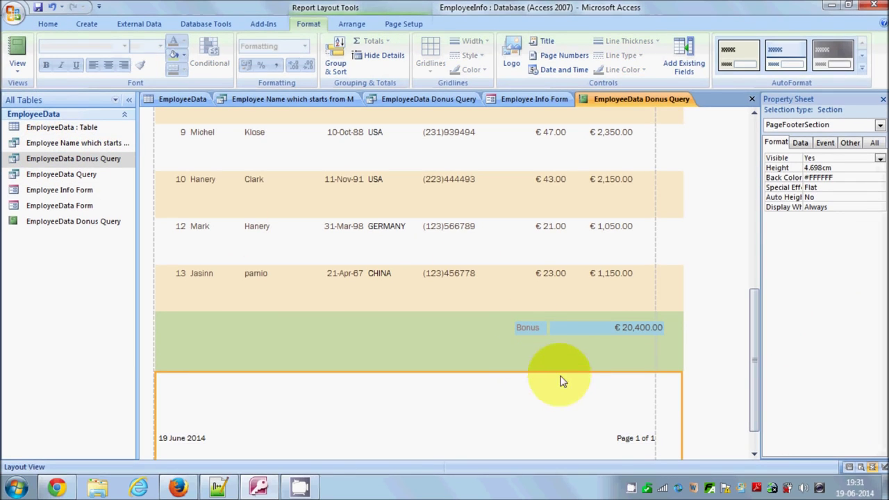
{"action": "left_click", "coordinate": [545, 276]}
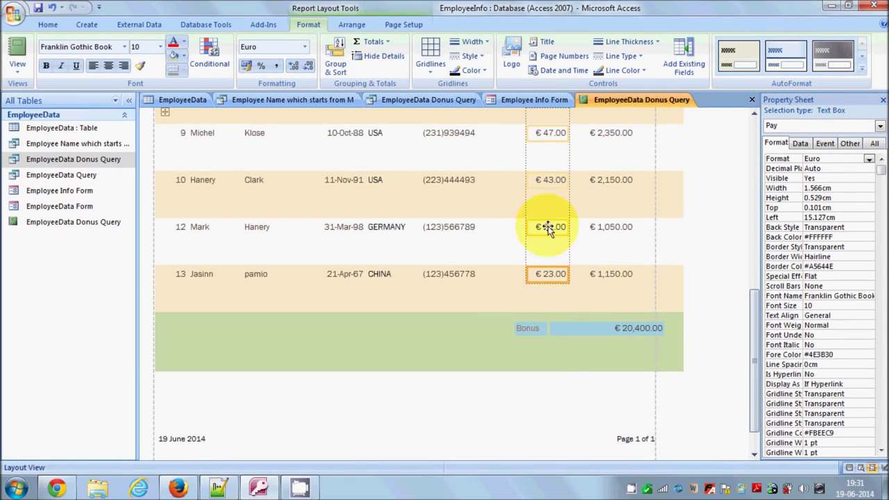
{"action": "left_click", "coordinate": [387, 43]}
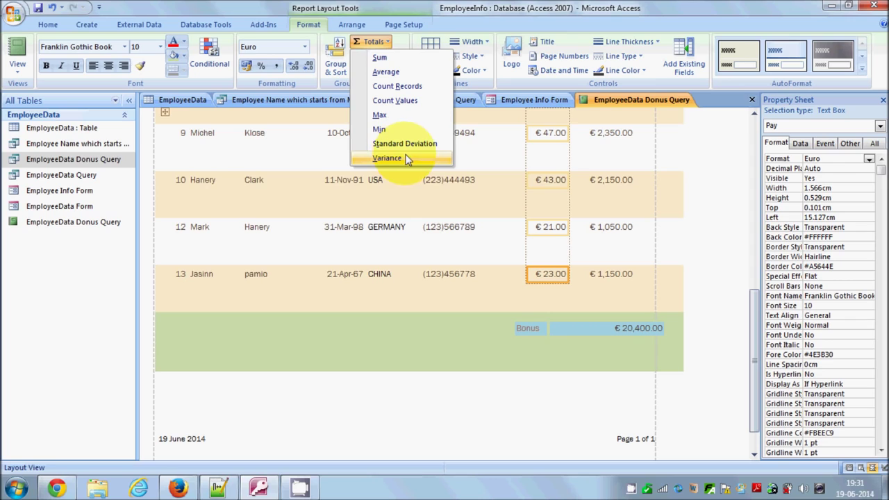
{"action": "left_click", "coordinate": [384, 73]}
{"action": "scroll", "coordinate": [438, 76], "scroll_direction": "down", "scroll_amount": 2}
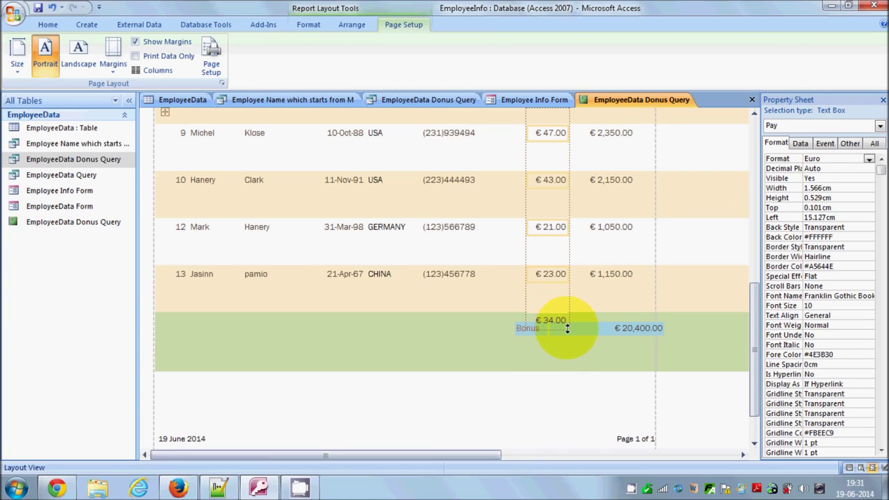
Step: Narrow the bonus sum box in the Report Footer from its left edge and place the Bonus label above it, clear of the Pay average
{"action": "left_click", "coordinate": [551, 332]}
{"action": "left_click_drag", "start_coordinate": [550, 331], "coordinate": [610, 331]}
{"action": "left_click_drag", "start_coordinate": [536, 331], "coordinate": [631, 303]}
{"action": "left_click", "coordinate": [633, 295]}
{"action": "left_click", "coordinate": [546, 283]}
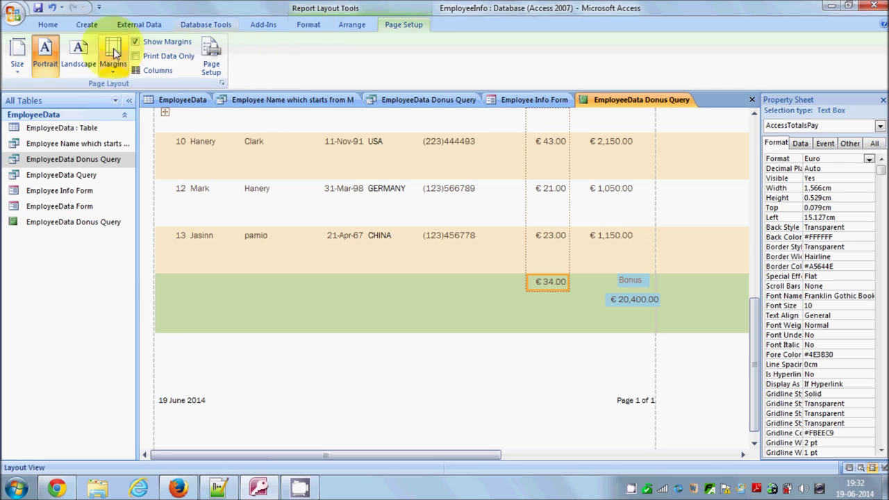
{"action": "left_click", "coordinate": [43, 25]}
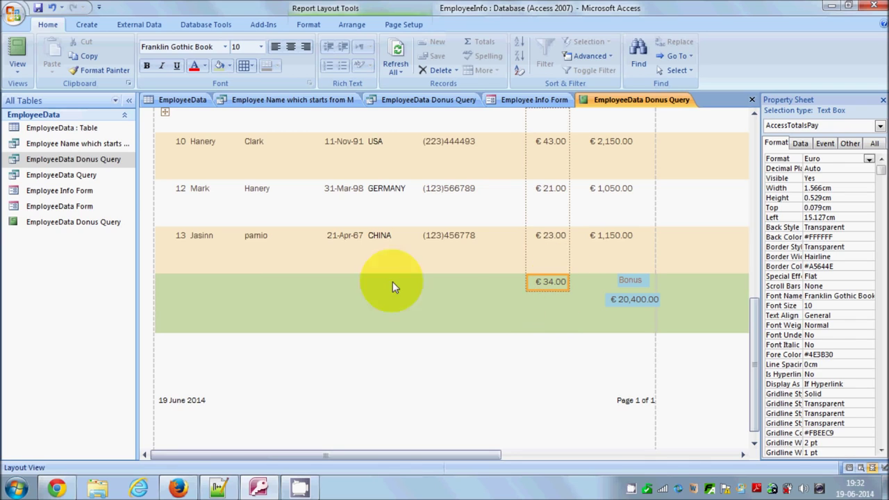
{"action": "left_click", "coordinate": [86, 222]}
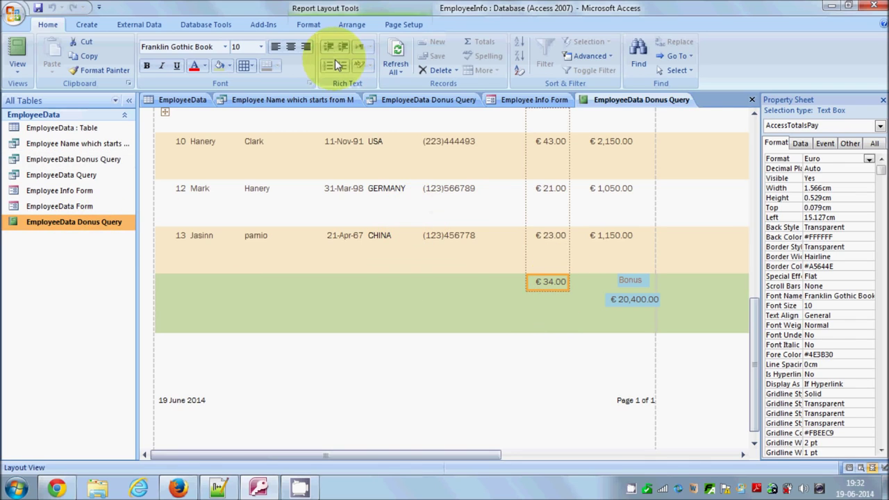
{"action": "left_click", "coordinate": [548, 305]}
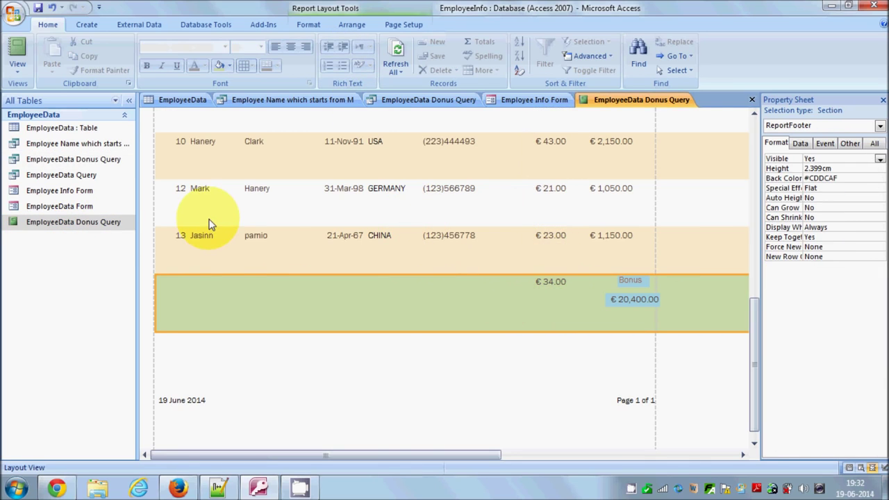
Step: Switch the report to Design View and move the Report Header title label to about 6.8 cm from the report's left edge
{"action": "left_click", "coordinate": [17, 64]}
{"action": "left_click", "coordinate": [39, 178]}
{"action": "scroll", "coordinate": [562, 317], "scroll_direction": "down", "scroll_amount": 2}
{"action": "scroll", "coordinate": [582, 301], "scroll_direction": "up", "scroll_amount": 1}
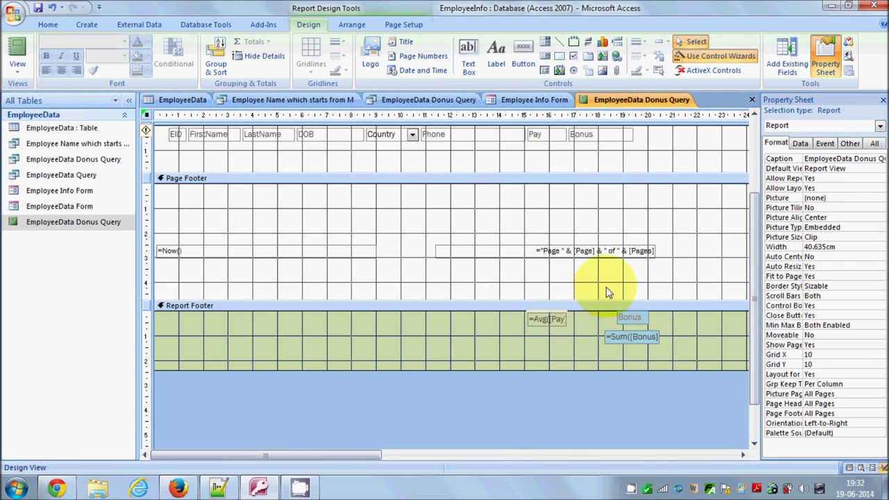
{"action": "scroll", "coordinate": [606, 292], "scroll_direction": "up", "scroll_amount": 3}
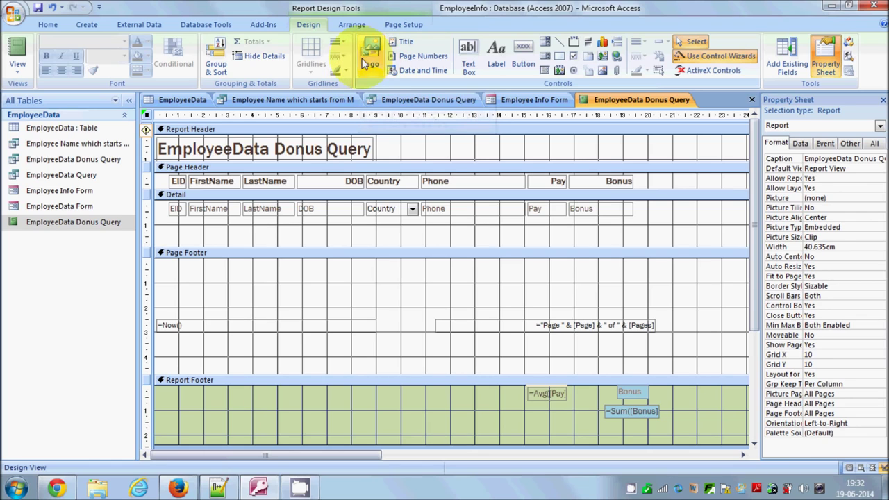
{"action": "left_click_drag", "start_coordinate": [307, 143], "coordinate": [472, 139]}
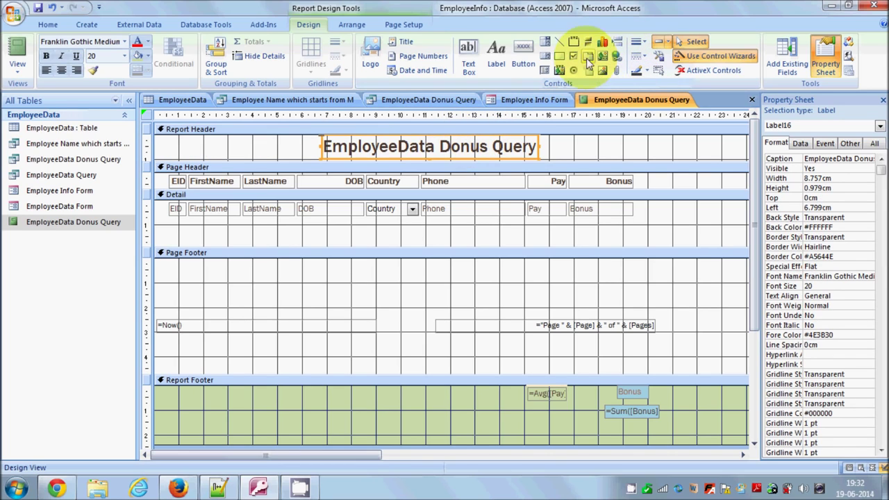